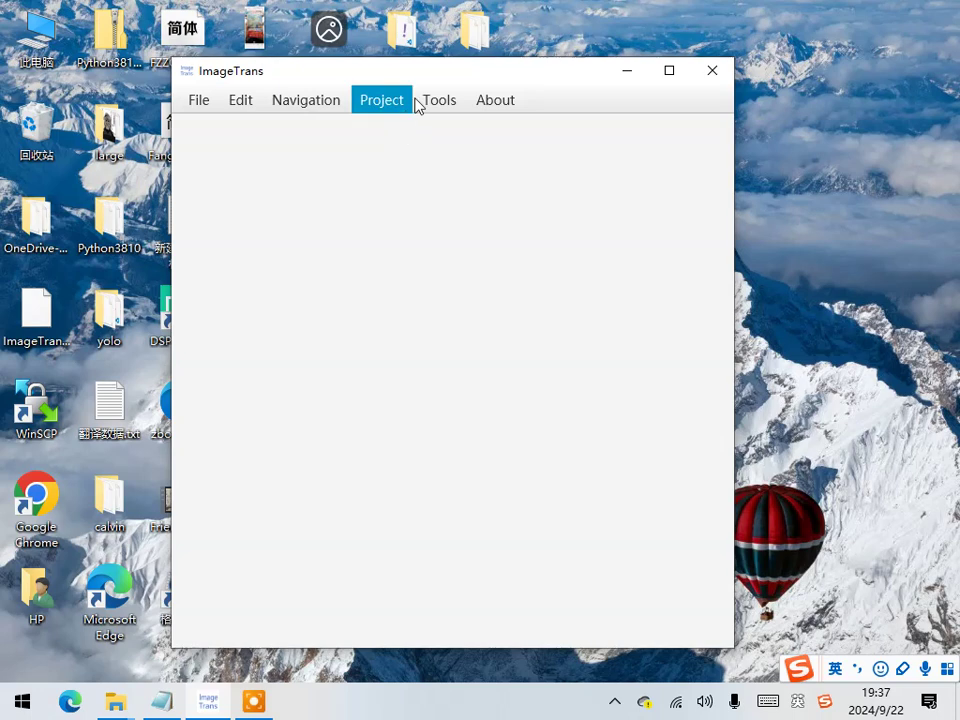
# Step: Start a new ImageTrans project based on the Comics template
pyautogui.moveTo(436, 76)
pyautogui.mouseDown()
pyautogui.moveTo(456, 74)
pyautogui.moveTo(449, 78)
pyautogui.mouseUp()
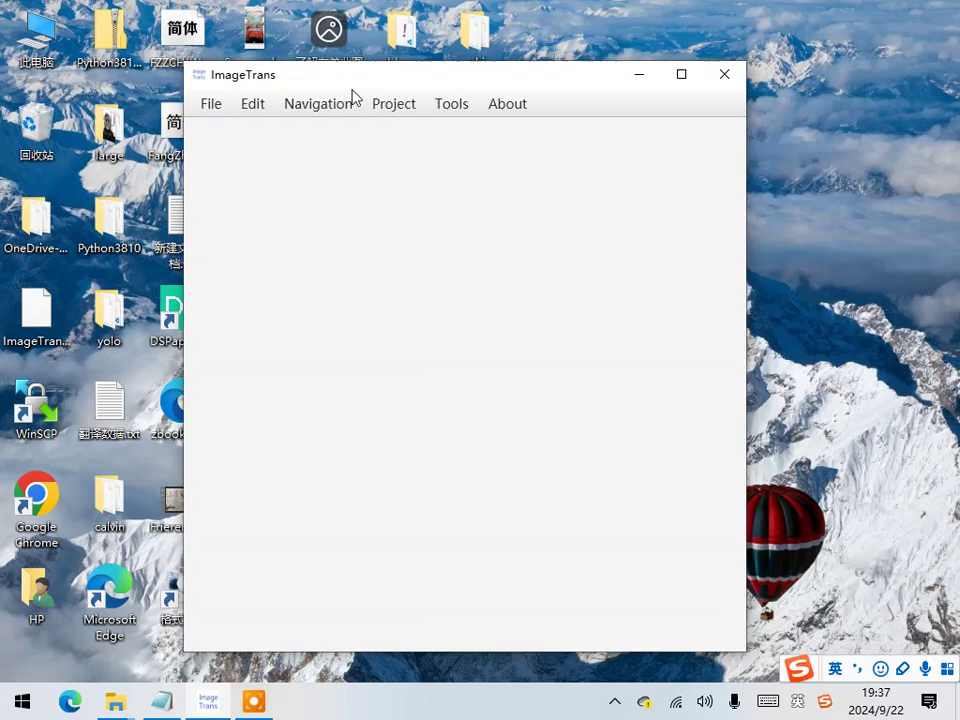
pyautogui.click(208, 103)
pyautogui.moveTo(250, 172)
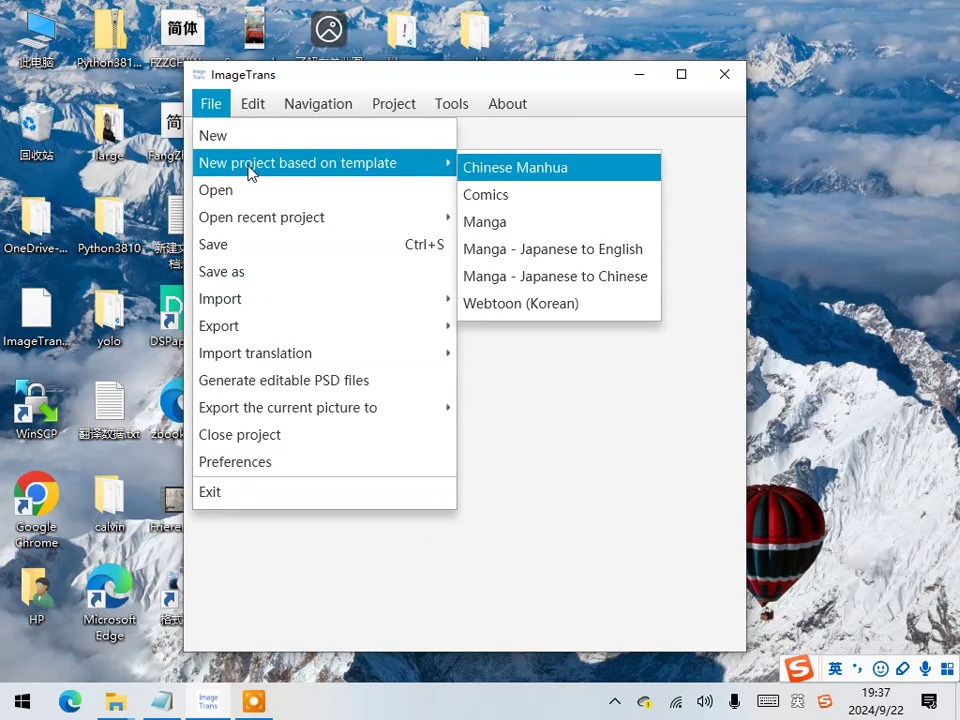
pyautogui.click(500, 203)
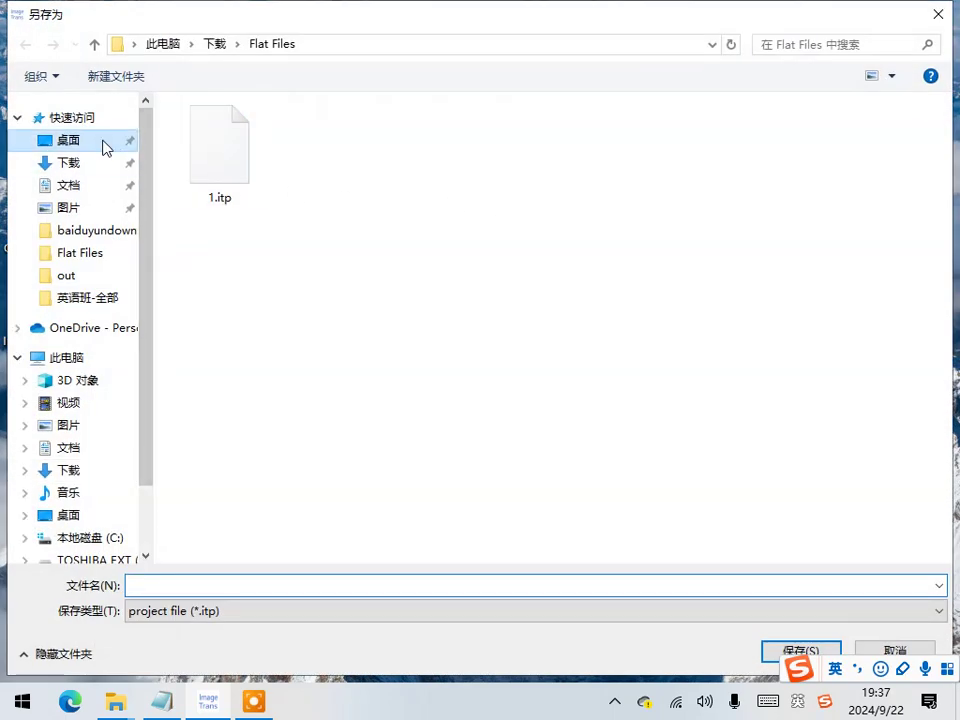
# Step: Save the project as '1' in a new Desktop folder archie-demo, confirming English to Chinese
pyautogui.click(103, 147)
pyautogui.click(137, 90)
pyautogui.write('archie')
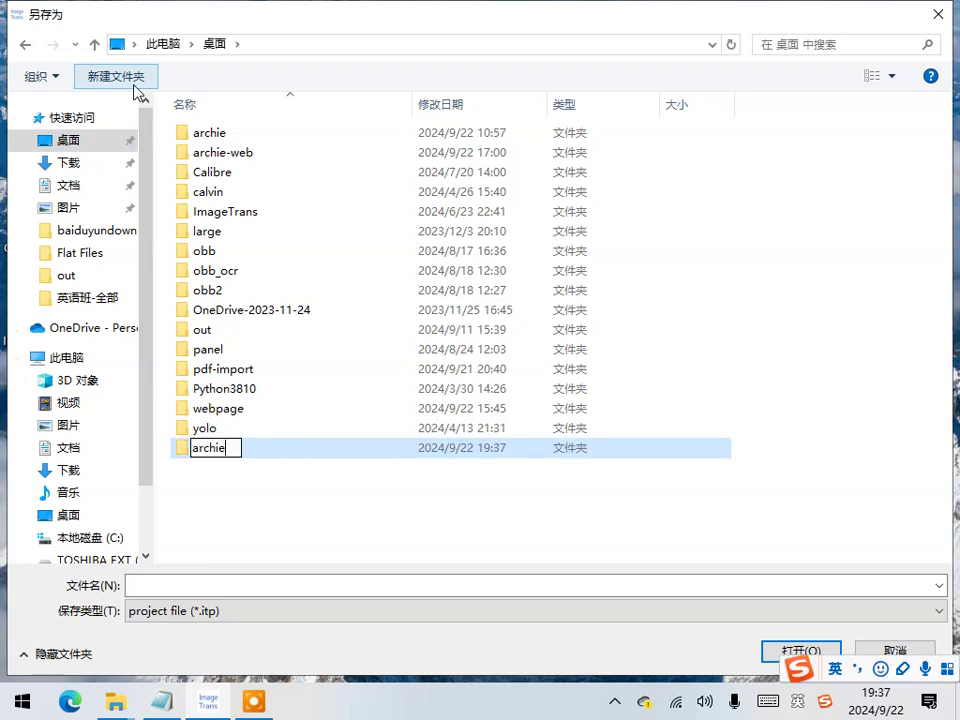
pyautogui.write('-demo')
pyautogui.press('Return')
pyautogui.press('Return')
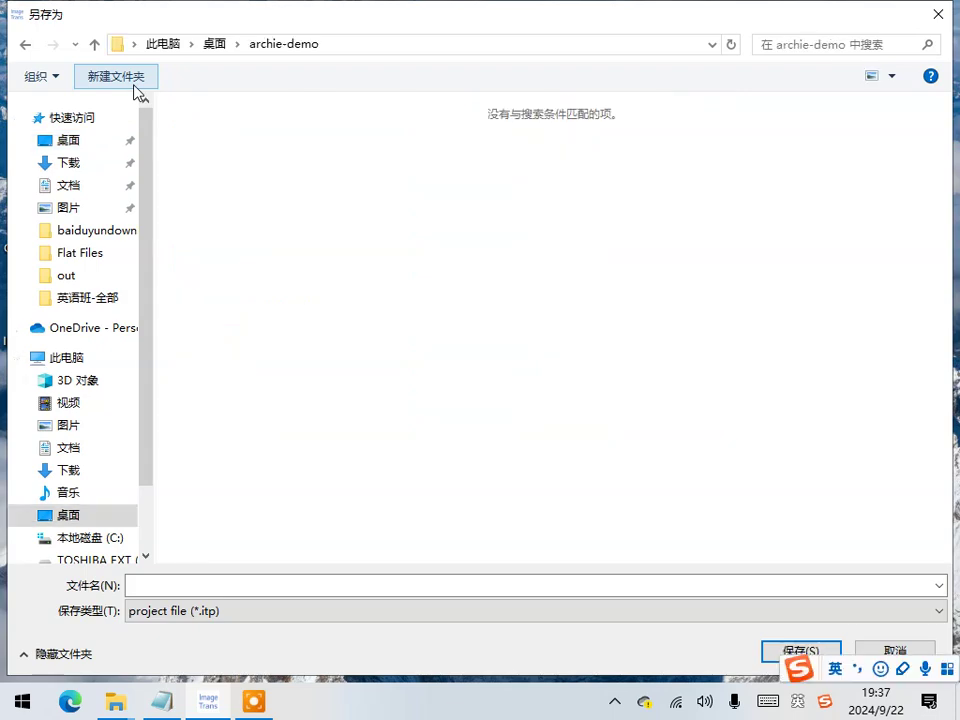
pyautogui.click(259, 584)
pyautogui.write('1')
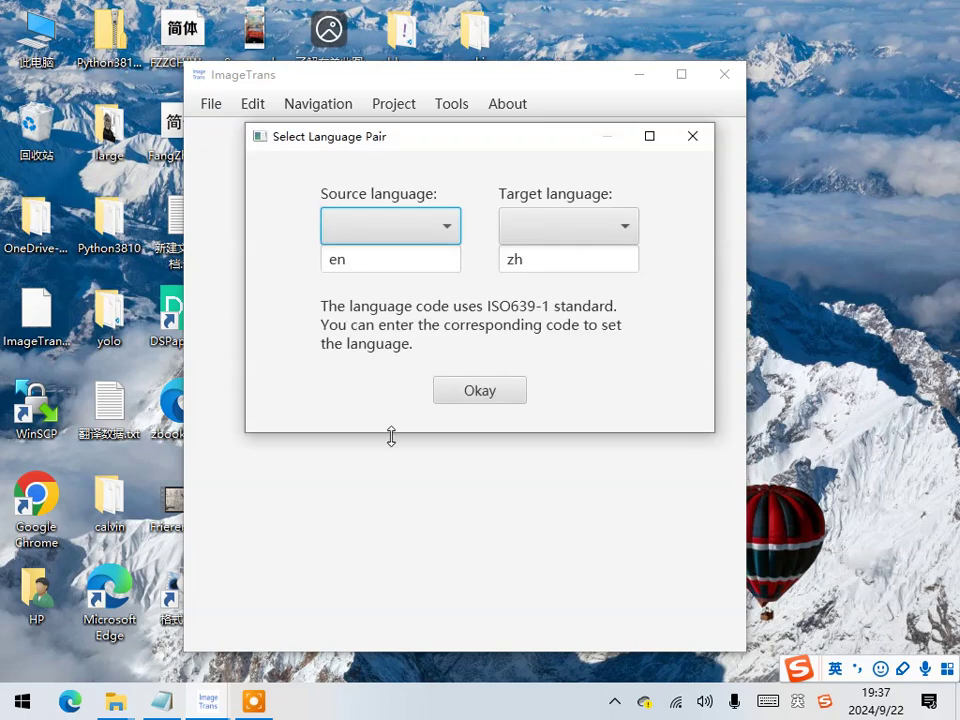
pyautogui.click(456, 400)
# Step: Maximize the window and import the Archie comic PDF from Flat Files
pyautogui.doubleClick(519, 86)
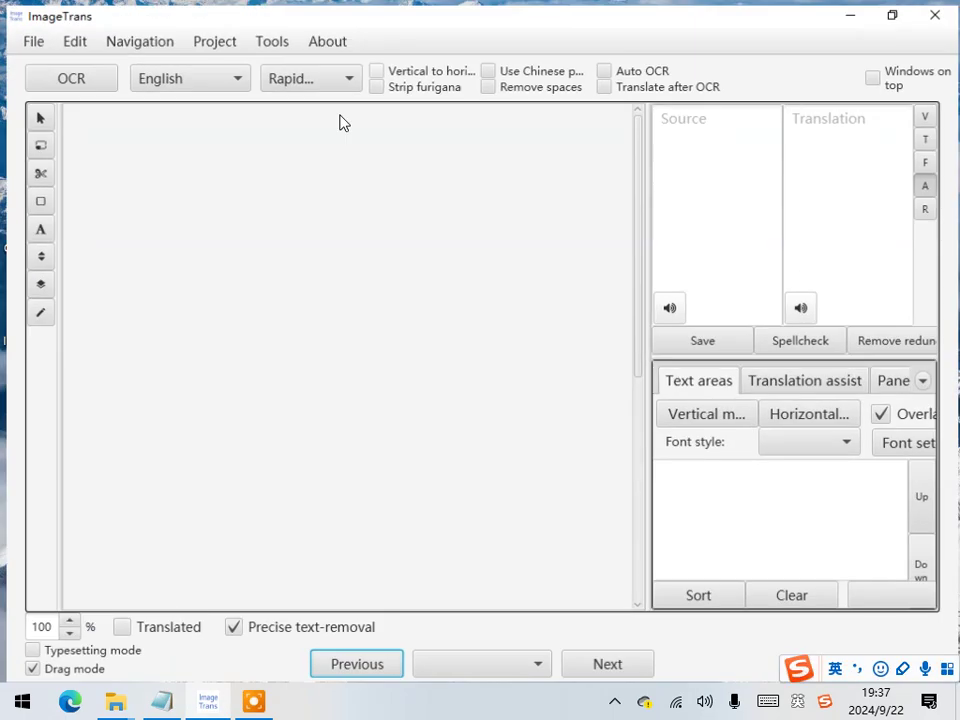
pyautogui.click(27, 36)
pyautogui.moveTo(86, 242)
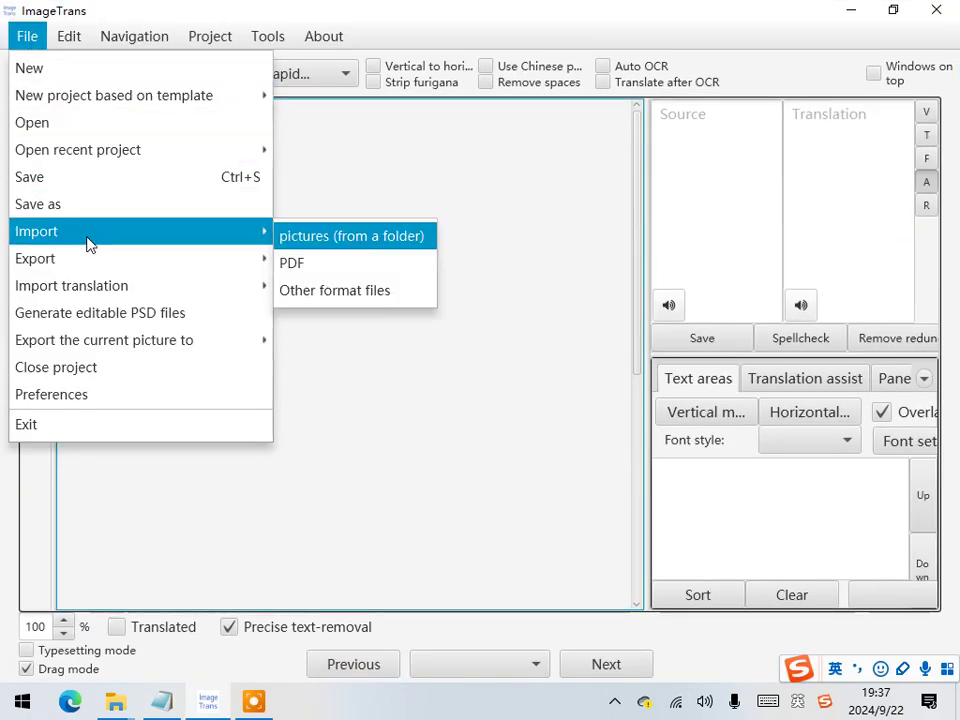
pyautogui.click(356, 270)
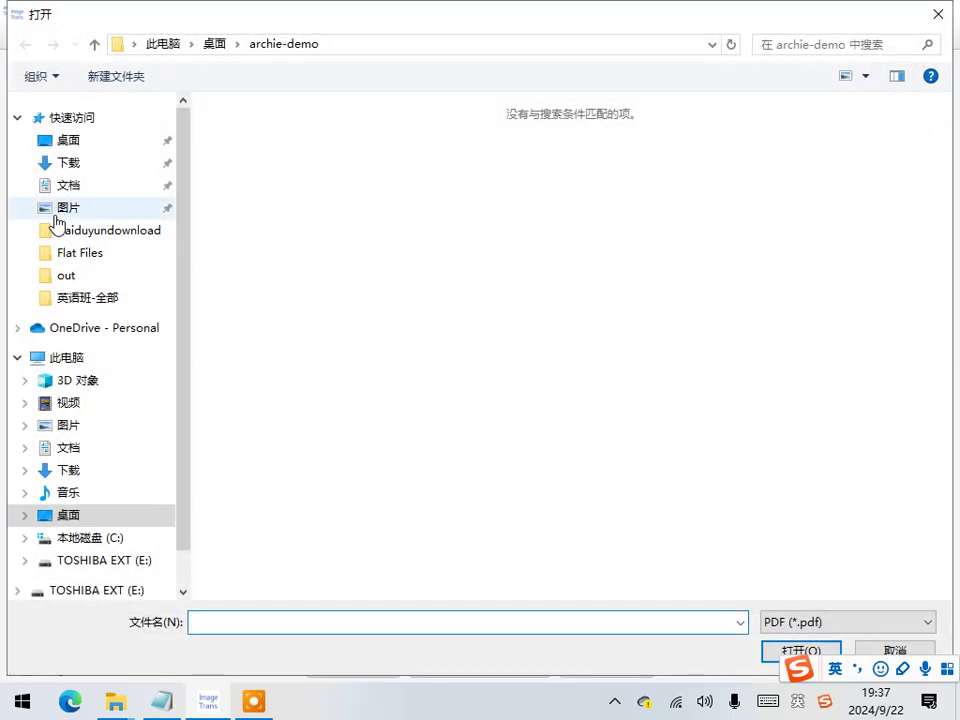
pyautogui.click(66, 254)
pyautogui.doubleClick(237, 189)
pyautogui.click(364, 339)
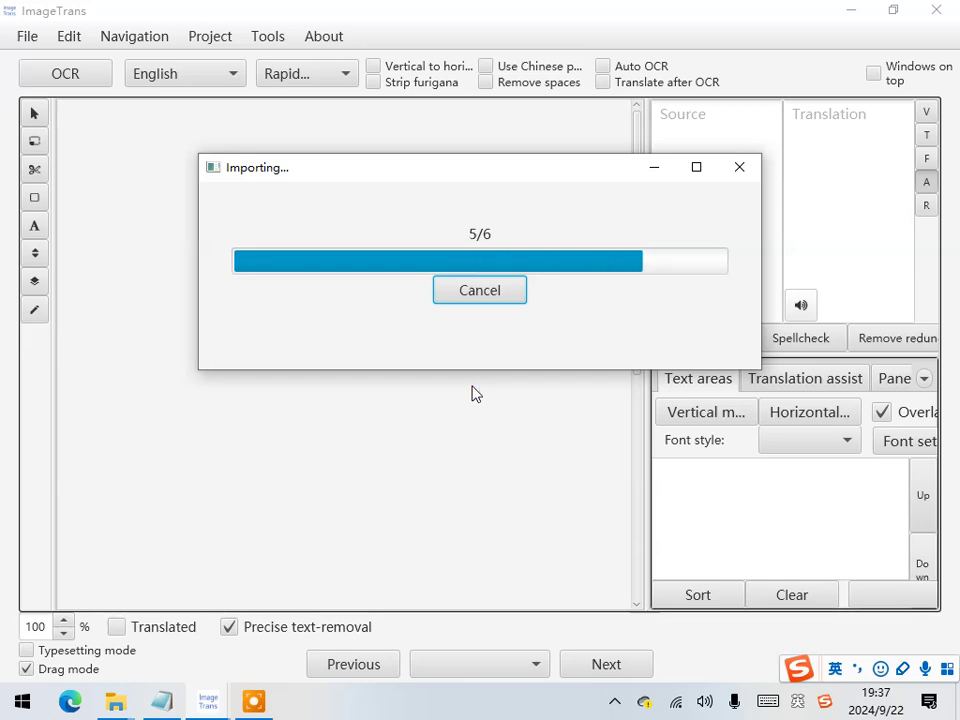
# Step: Check the six imported pages, keep page 001 shown, and widen the canvas
pyautogui.scroll(-2, 47, 622)
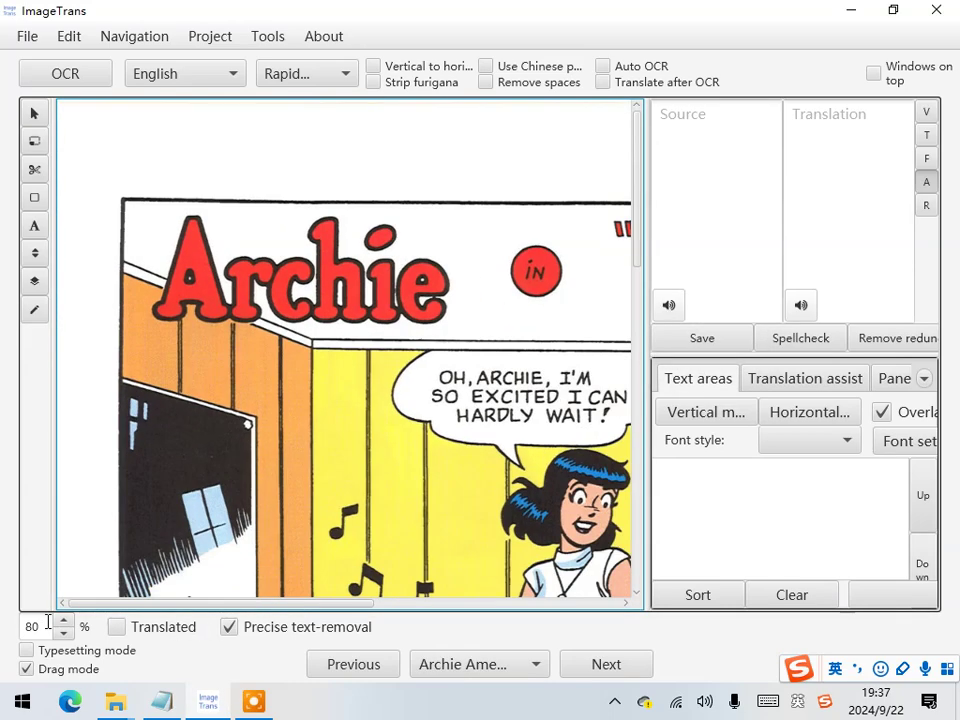
pyautogui.scroll(-3, 358, 472)
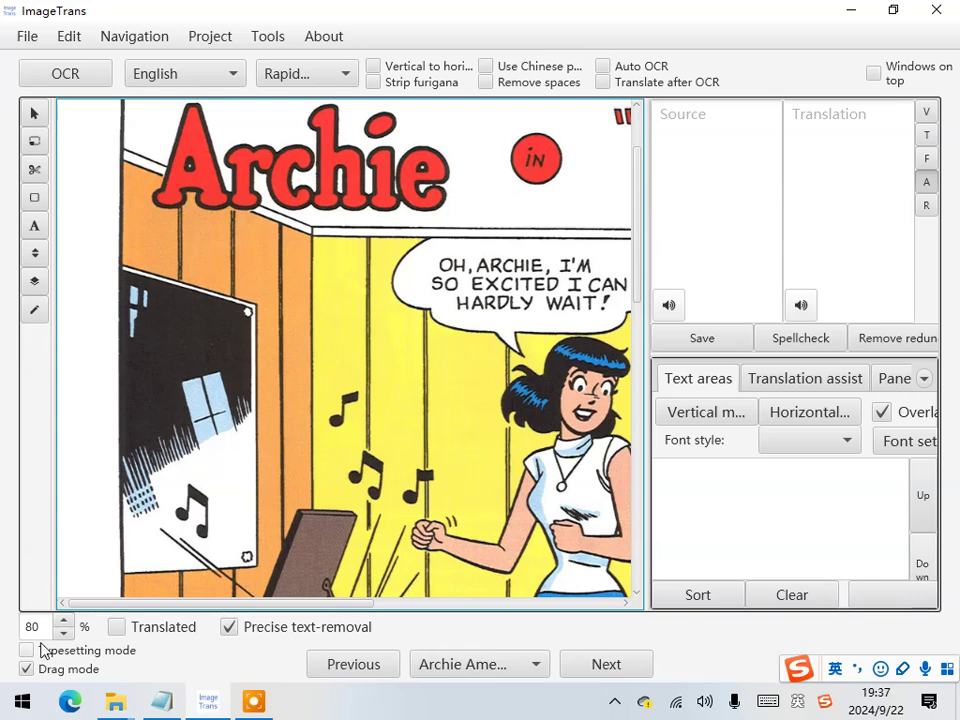
pyautogui.scroll(-3, 42, 630)
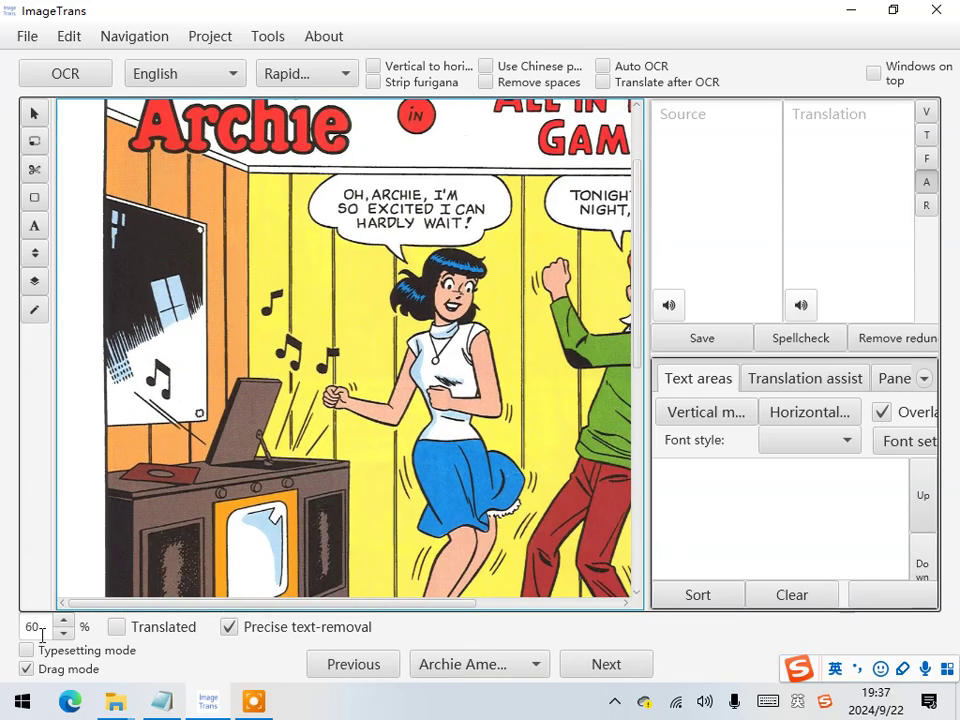
pyautogui.click(443, 667)
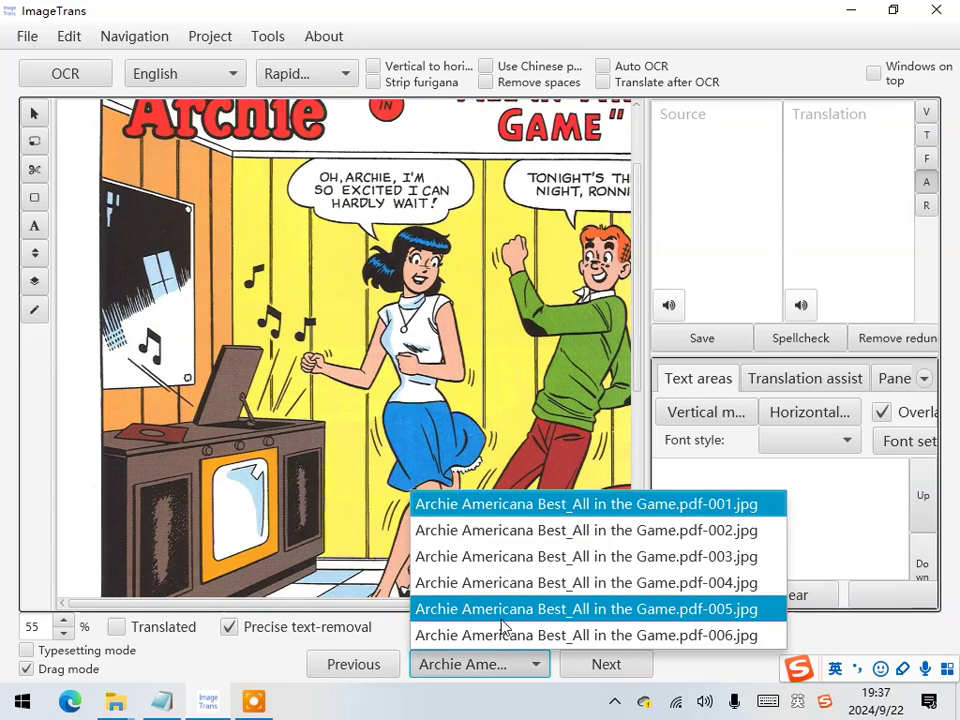
pyautogui.click(305, 428)
pyautogui.scroll(3, 305, 428)
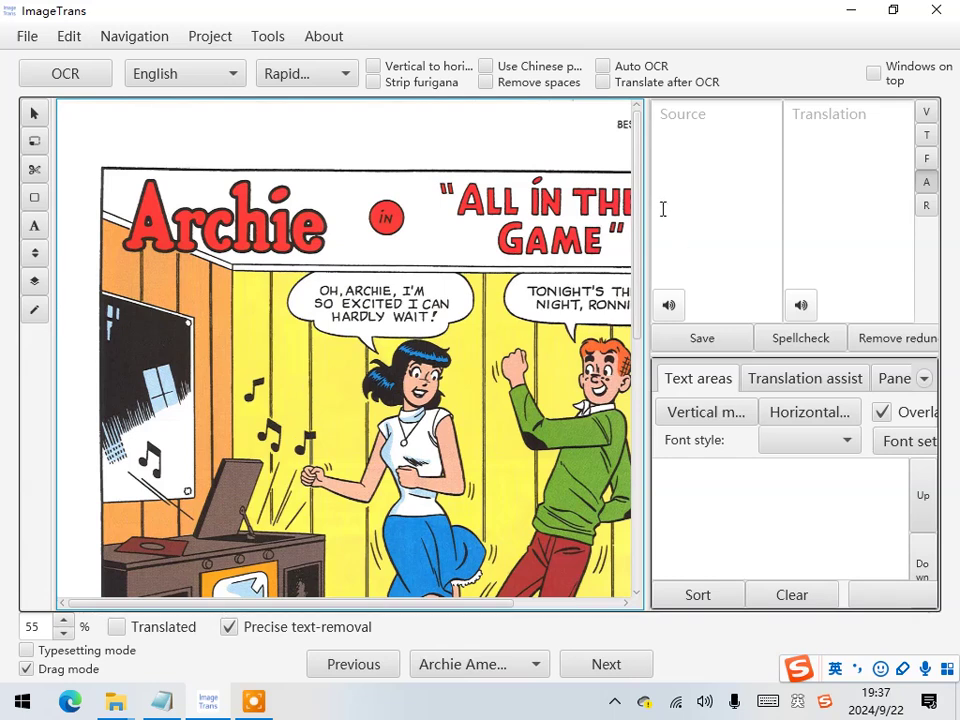
pyautogui.moveTo(649, 196); pyautogui.dragTo(709, 205)
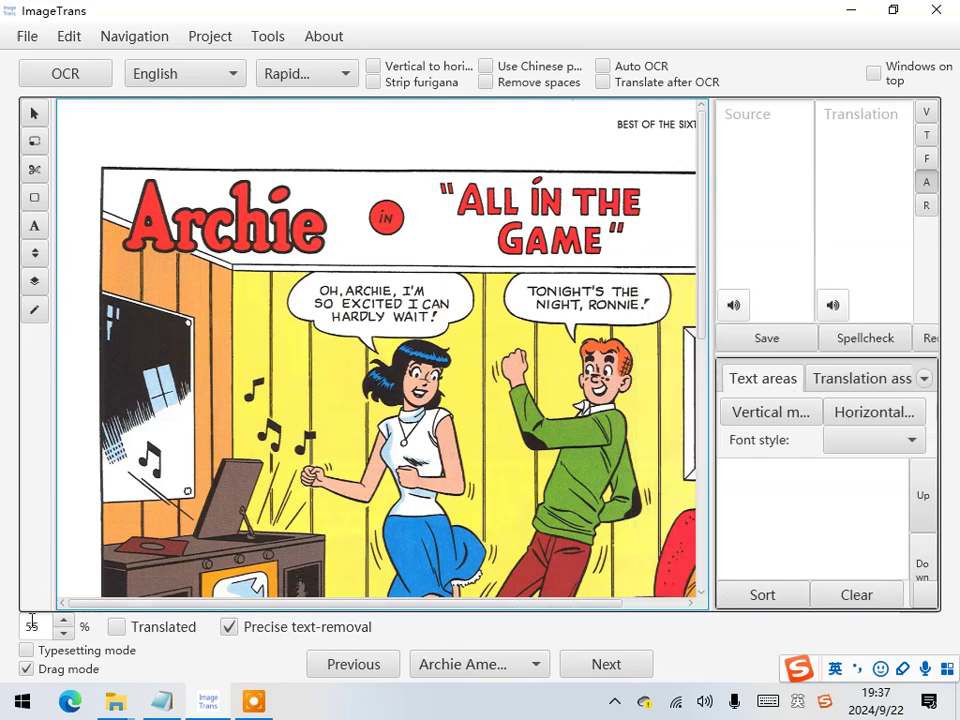
pyautogui.scroll(-1, 32, 621)
# Step: Run Detect text areas and recognize text on page 001, then scroll to review the outlined boxes
pyautogui.click(82, 37)
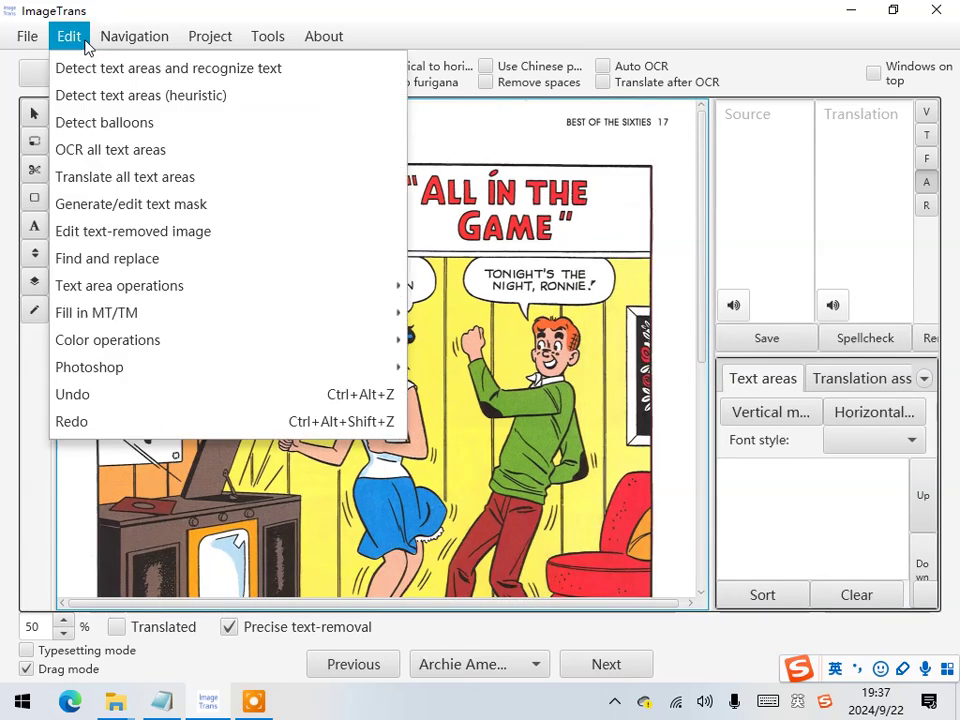
pyautogui.click(136, 78)
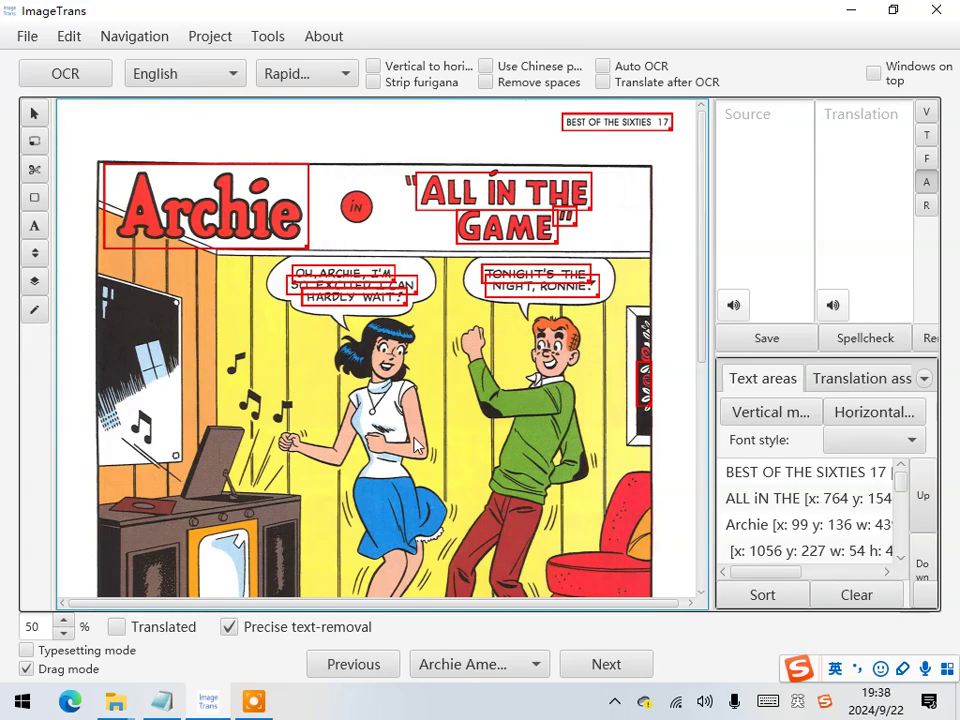
pyautogui.scroll(-3, 417, 447)
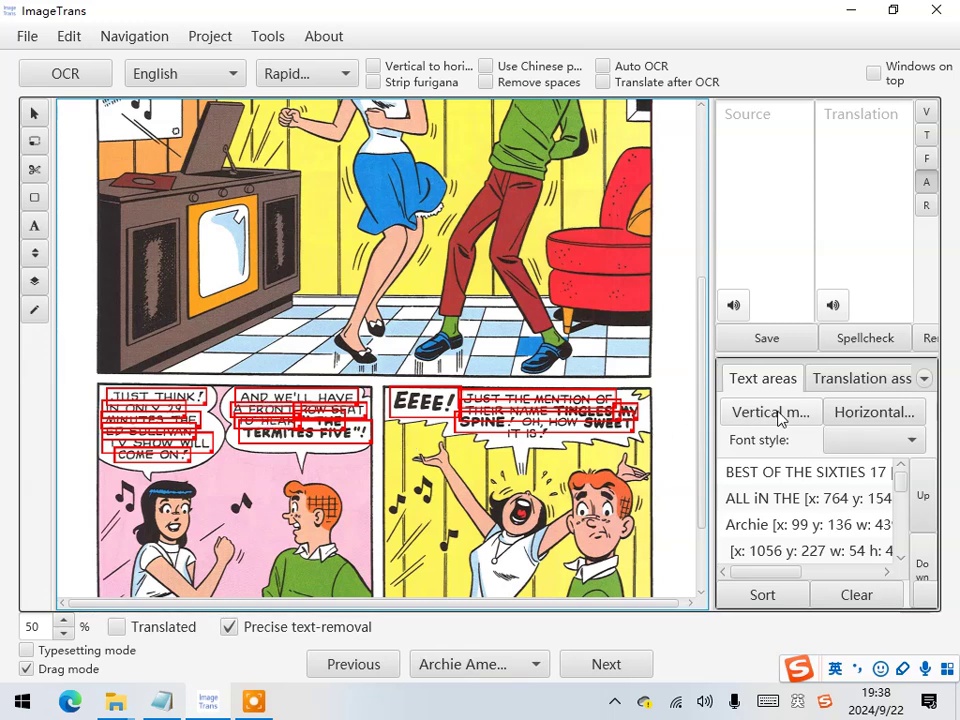
# Step: Apply horizontal merge, then vertical merge, to combine line areas into one per bubble
pyautogui.click(848, 416)
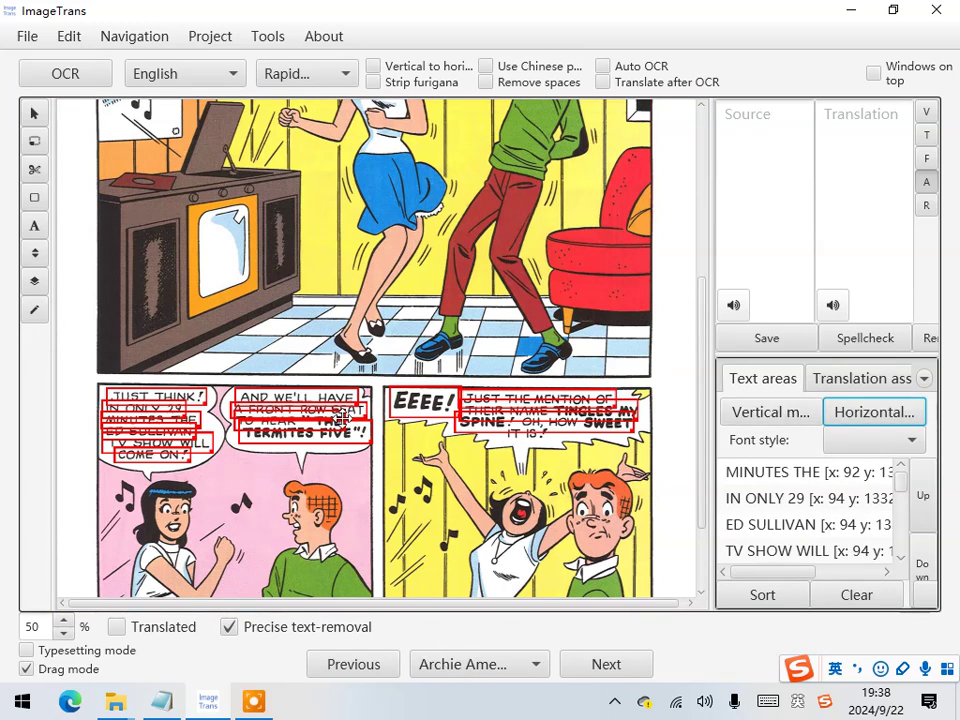
pyautogui.click(746, 416)
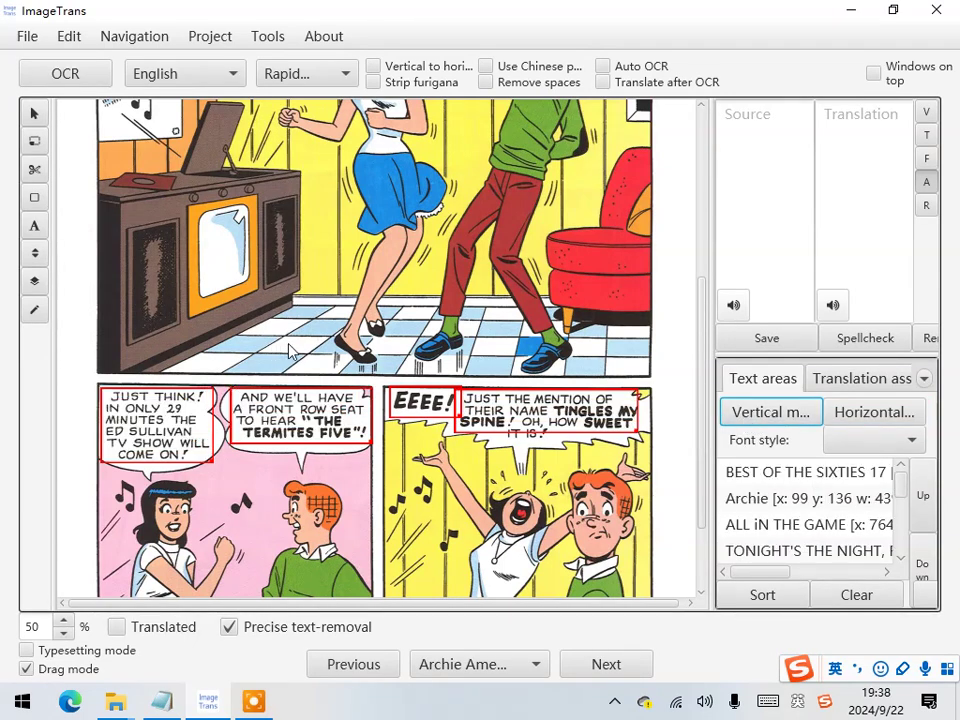
pyautogui.scroll(5, 288, 350)
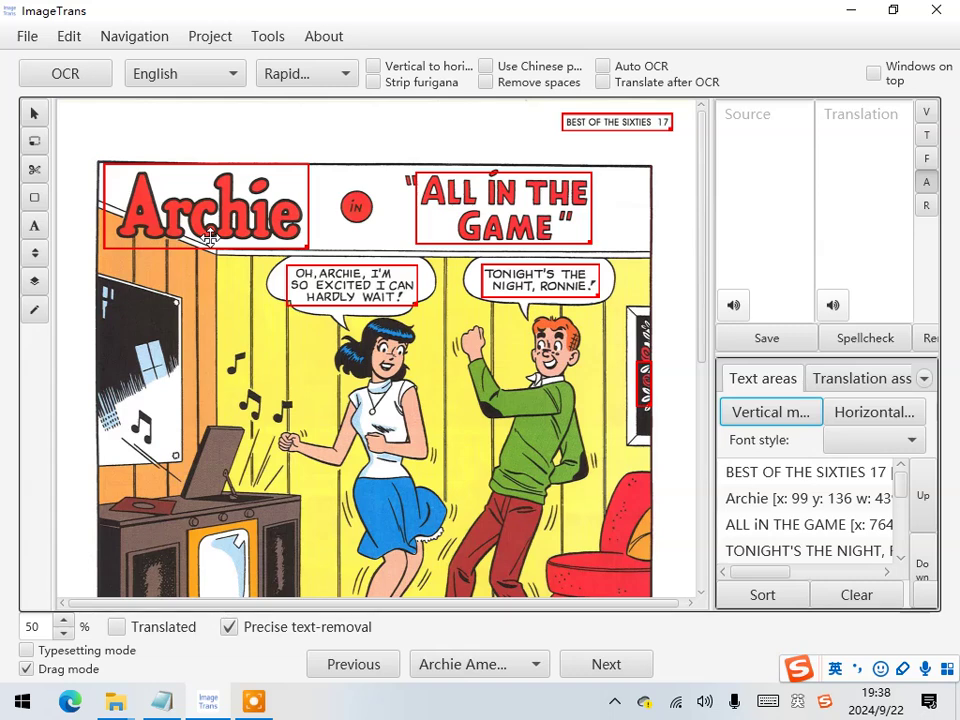
# Step: Delete the Archie and ALL IN THE GAME title text areas
pyautogui.click(210, 237)
pyautogui.keyDown('ctrl'); pyautogui.click(462, 230); pyautogui.keyUp('ctrl')
pyautogui.press('Delete')
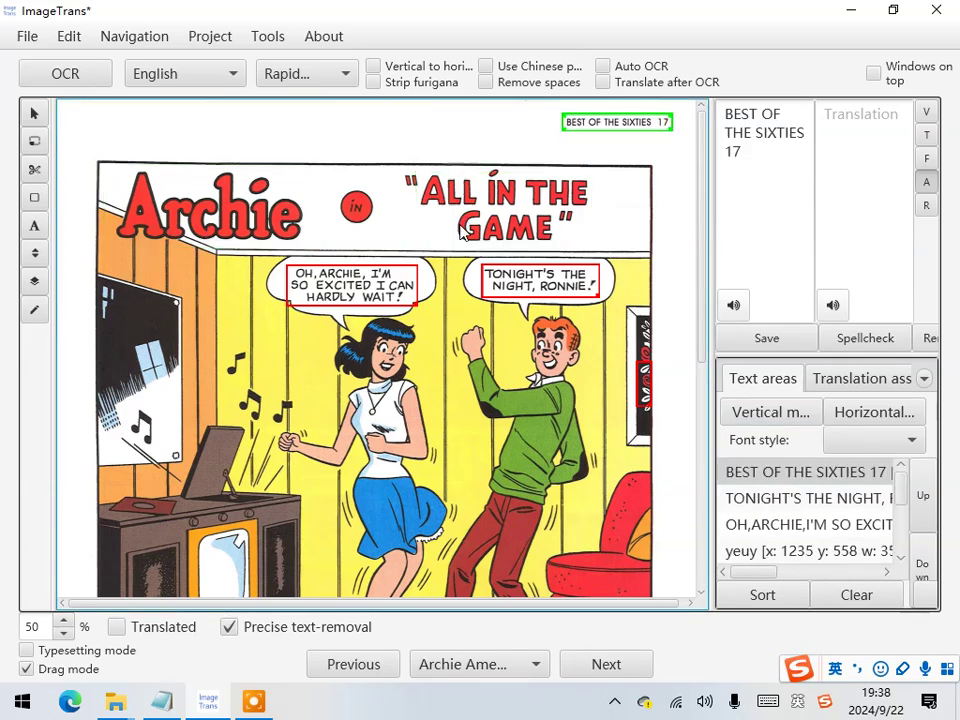
# Step: Delete the stray misread 'yeuy' text area at the right page edge
pyautogui.click(644, 386)
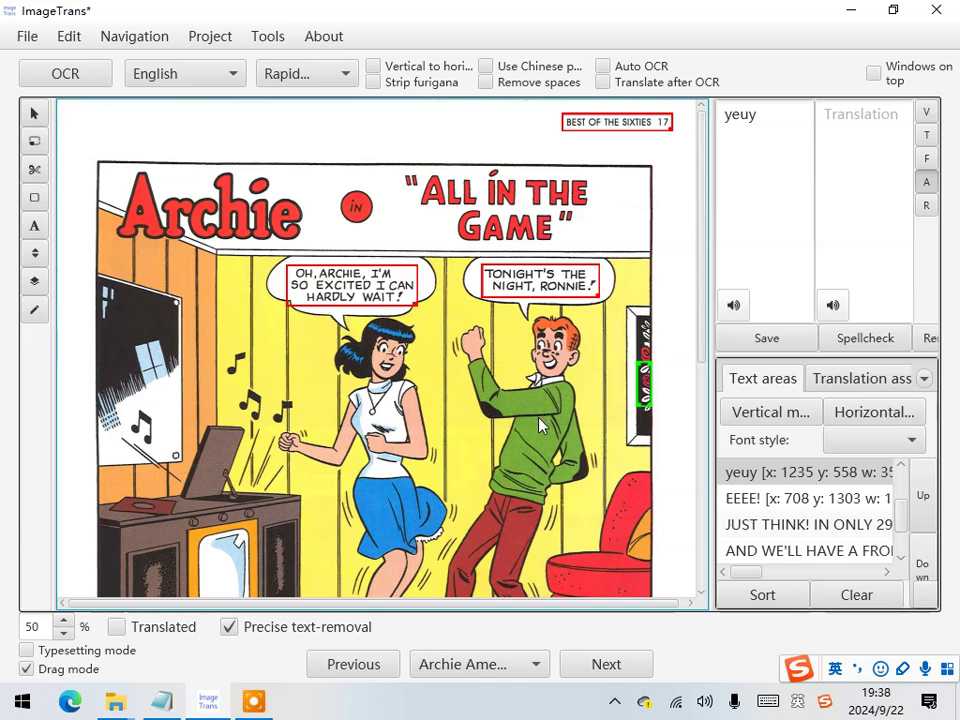
pyautogui.press('Delete')
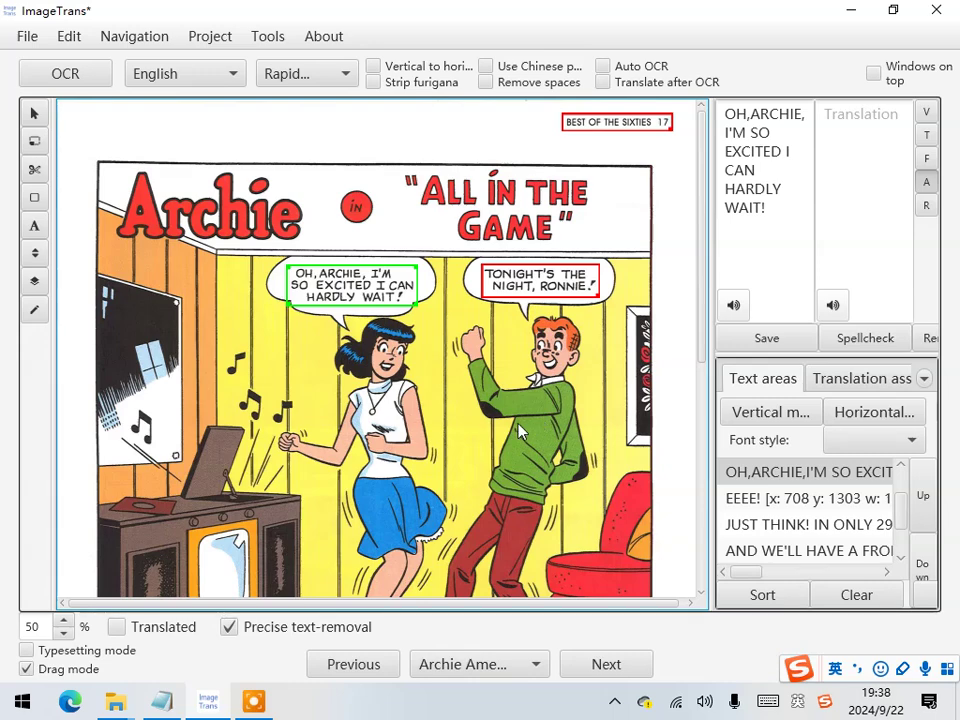
pyautogui.scroll(-3, 515, 428)
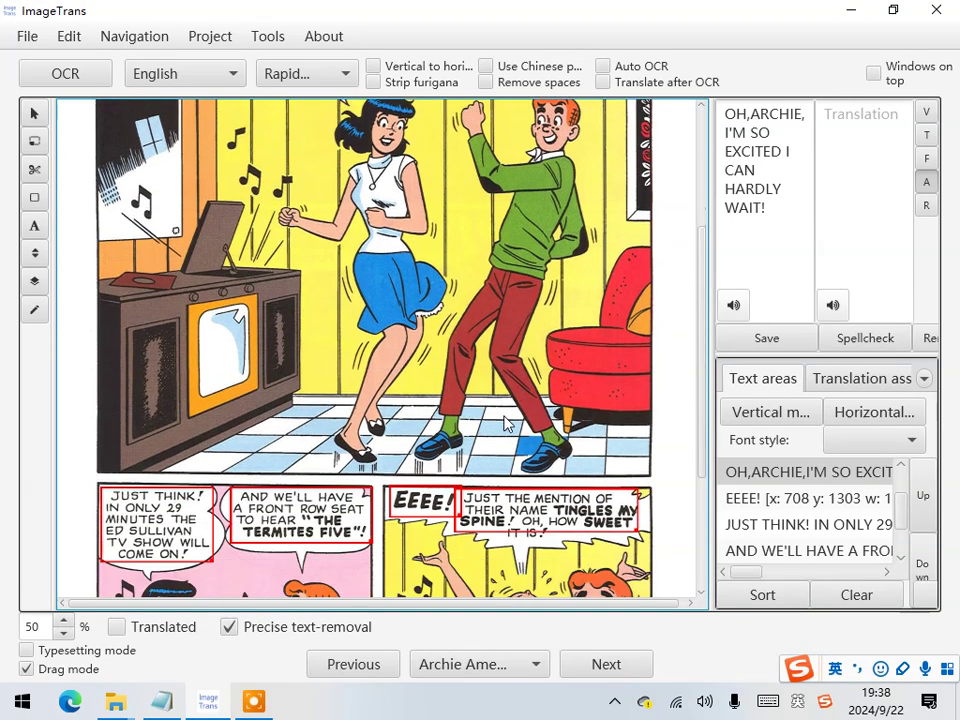
pyautogui.press('Delete')
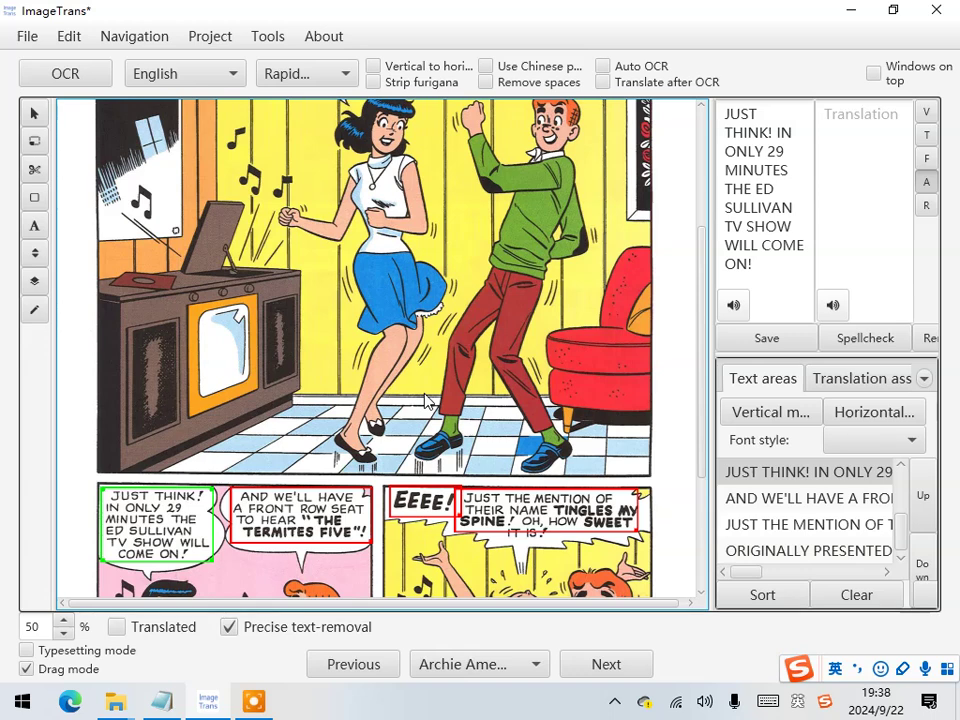
pyautogui.click(503, 519)
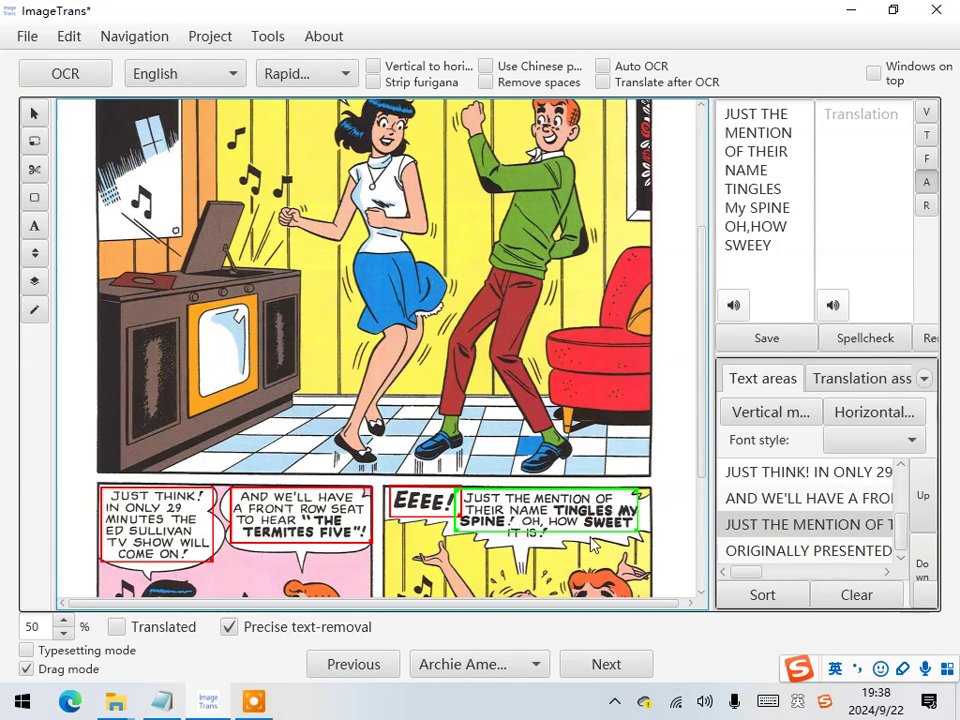
# Step: Enlarge the bubble's box to include IT IS! and edit its source text to end 'SPINE! OH,HOW SWEEY IT IS!'
pyautogui.moveTo(637, 535); pyautogui.dragTo(642, 541)
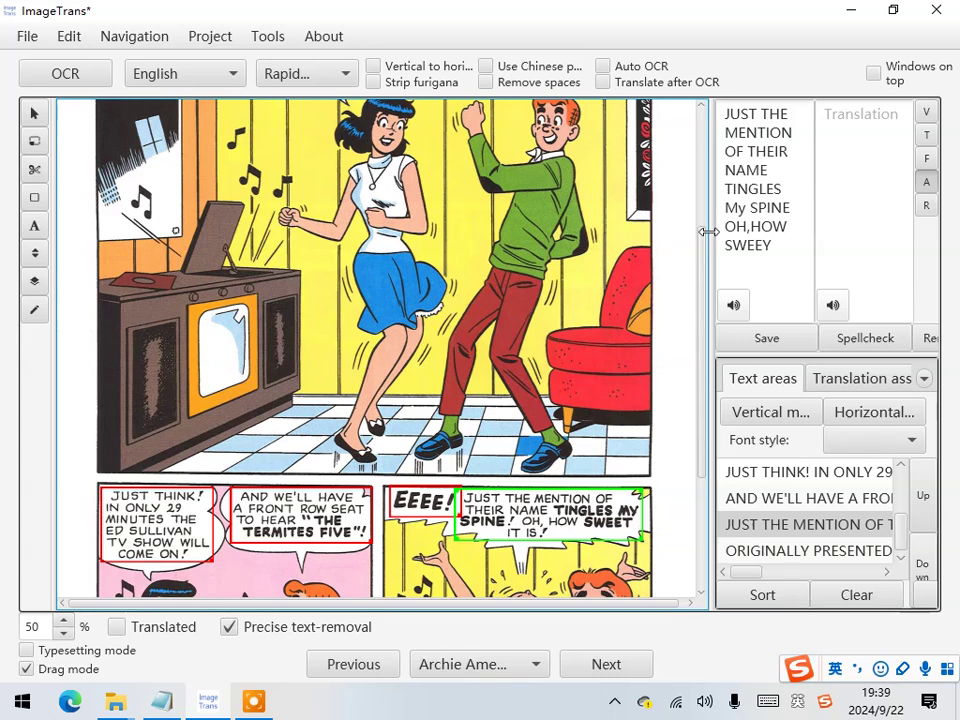
pyautogui.moveTo(712, 230); pyautogui.dragTo(647, 229)
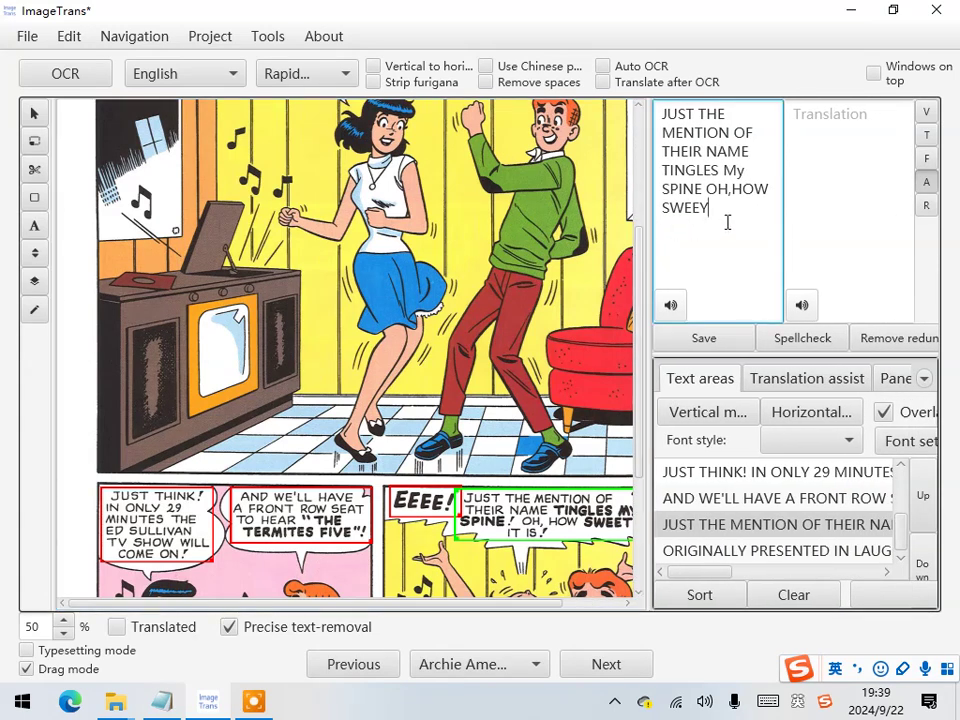
pyautogui.write('IT')
pyautogui.write('.')
pyautogui.write('IS!')
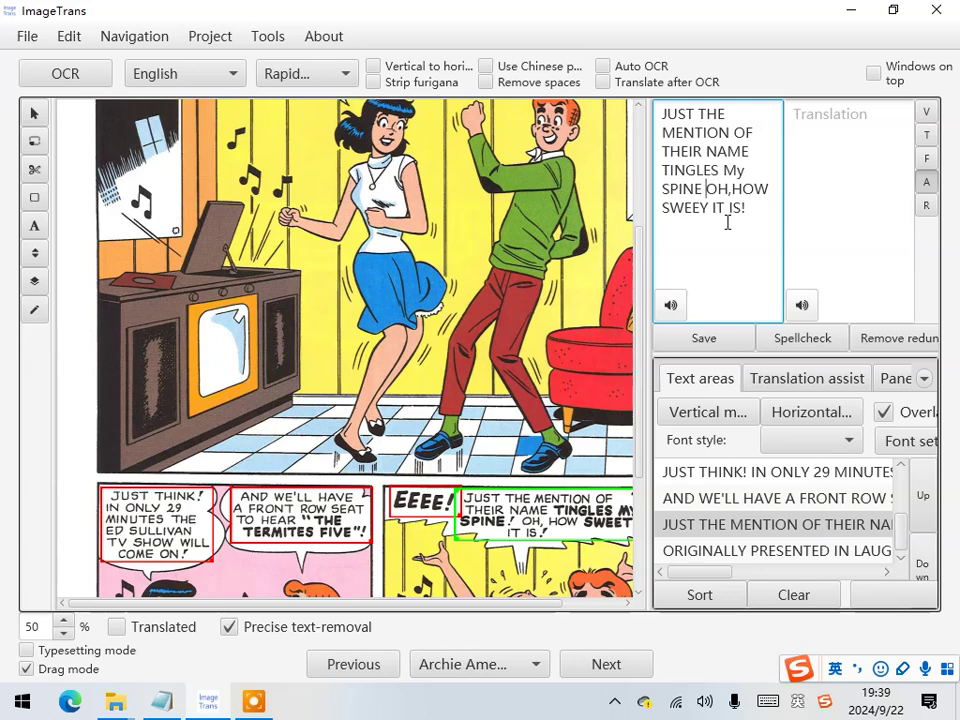
pyautogui.press('BackSpace')
pyautogui.write('!')
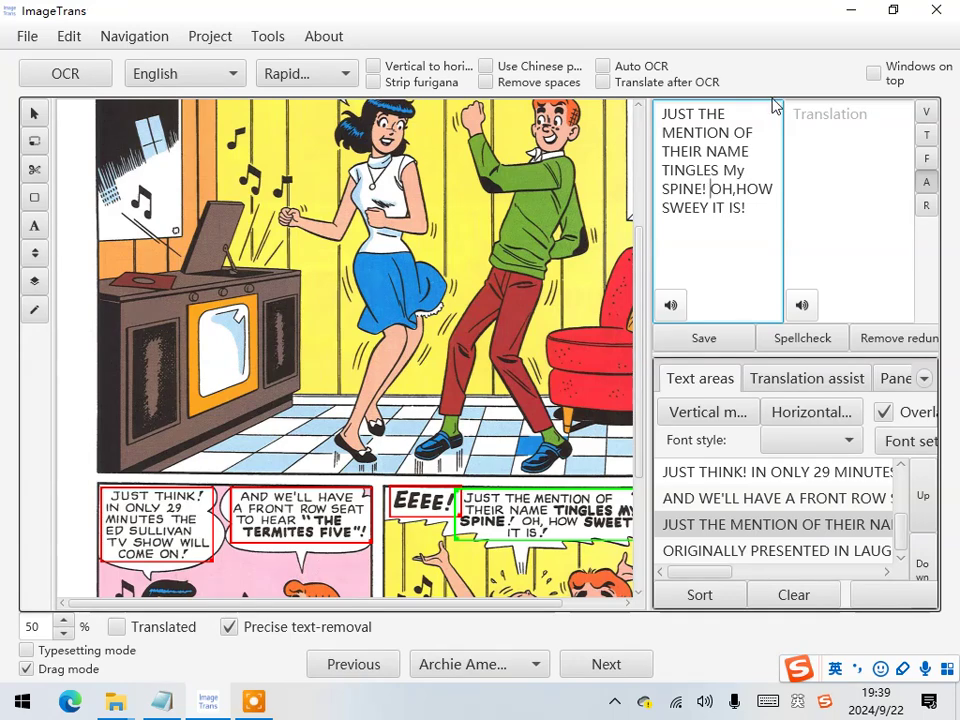
pyautogui.moveTo(647, 195); pyautogui.dragTo(745, 195)
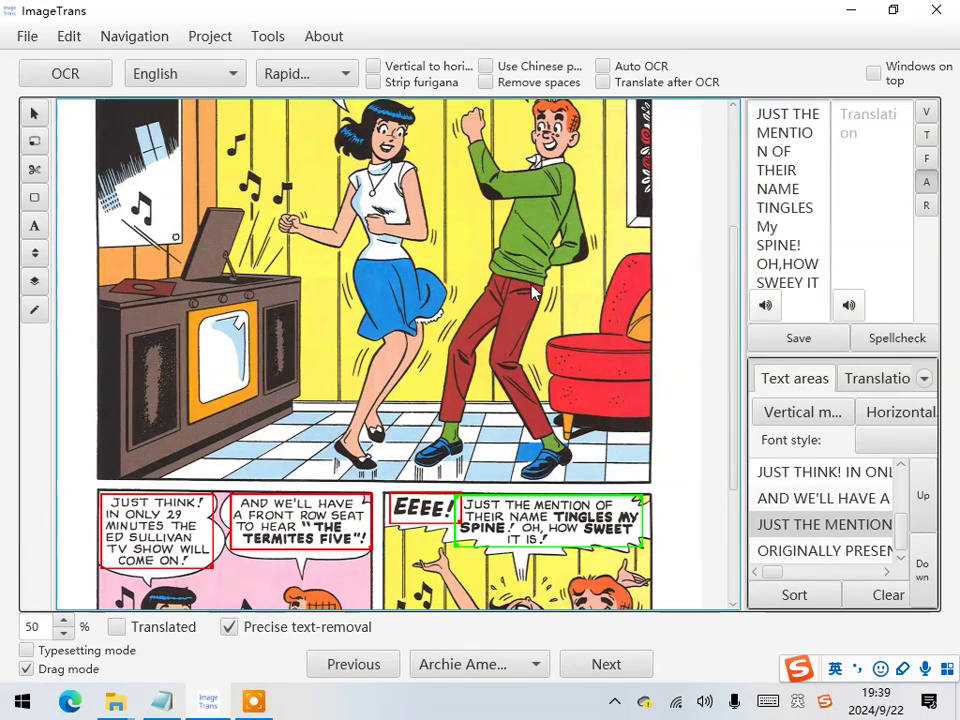
# Step: Translate all of page 001's text areas into Chinese using the chatGPT engine
pyautogui.scroll(3, 425, 345)
pyautogui.scroll(-5, 400, 330)
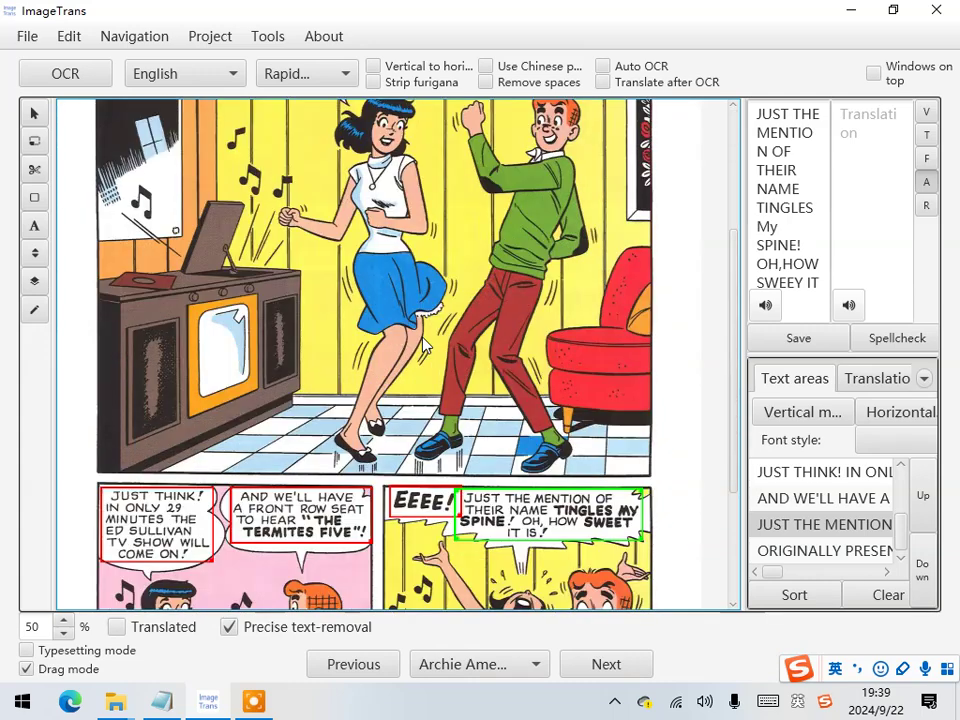
pyautogui.click(72, 38)
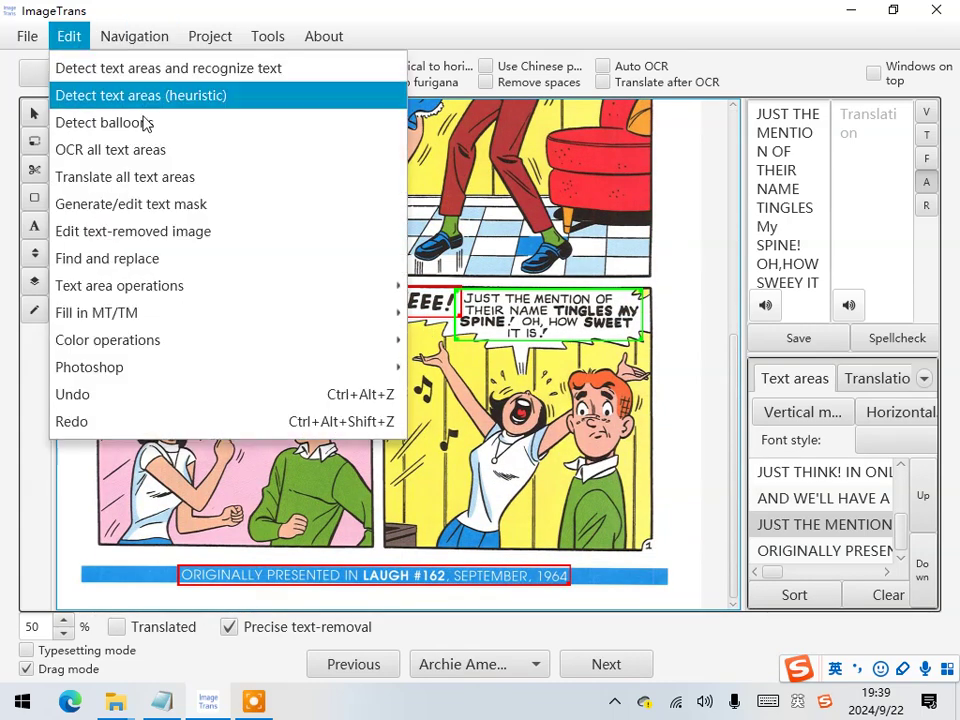
pyautogui.click(160, 178)
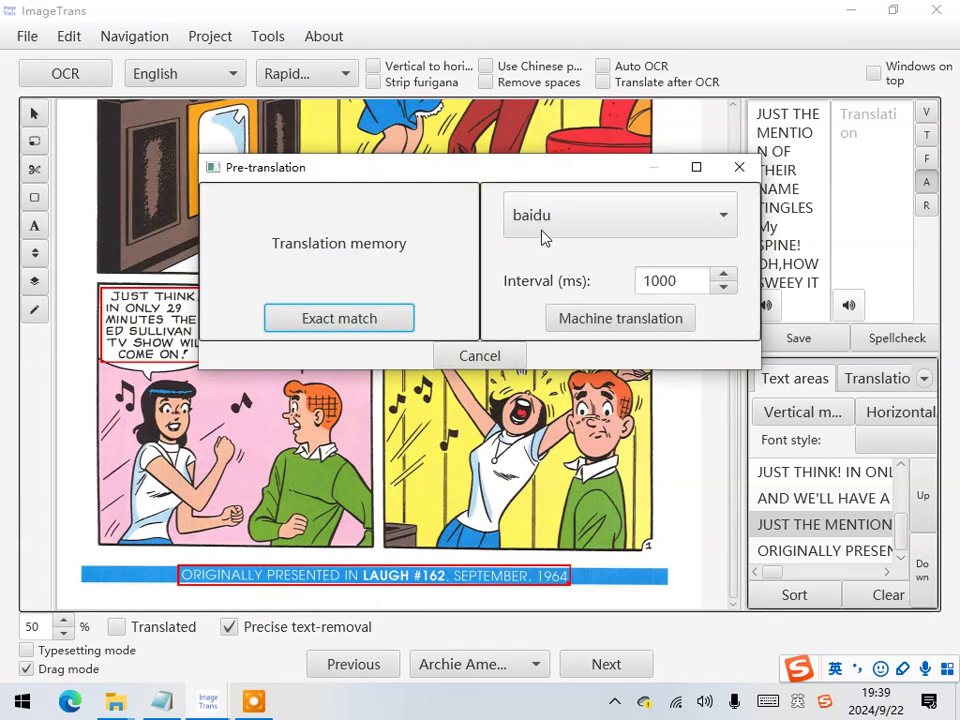
pyautogui.click(544, 234)
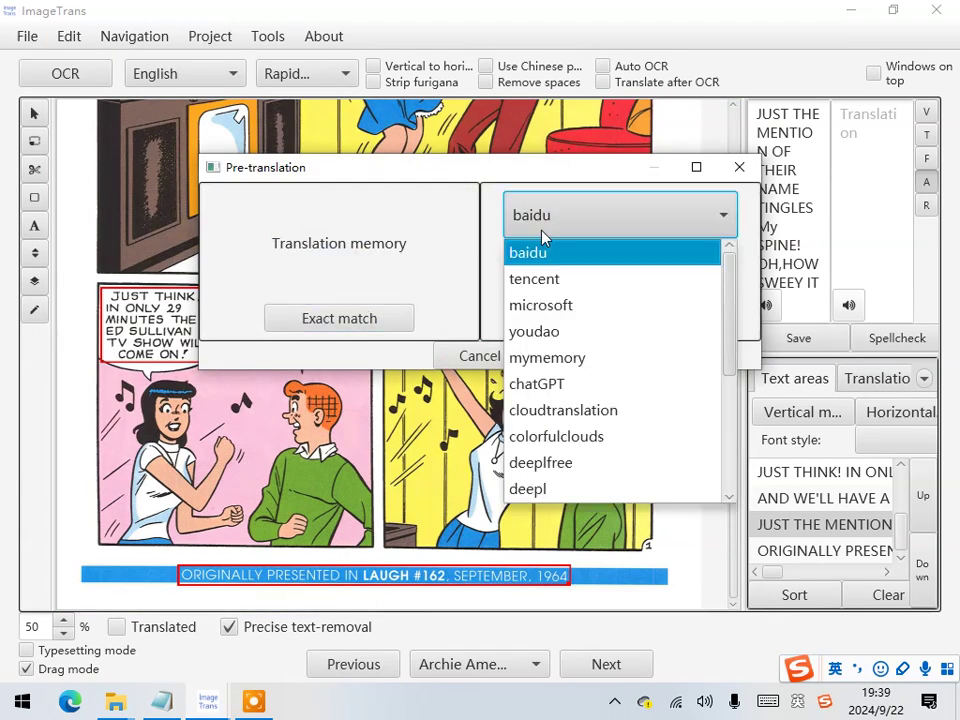
pyautogui.click(543, 389)
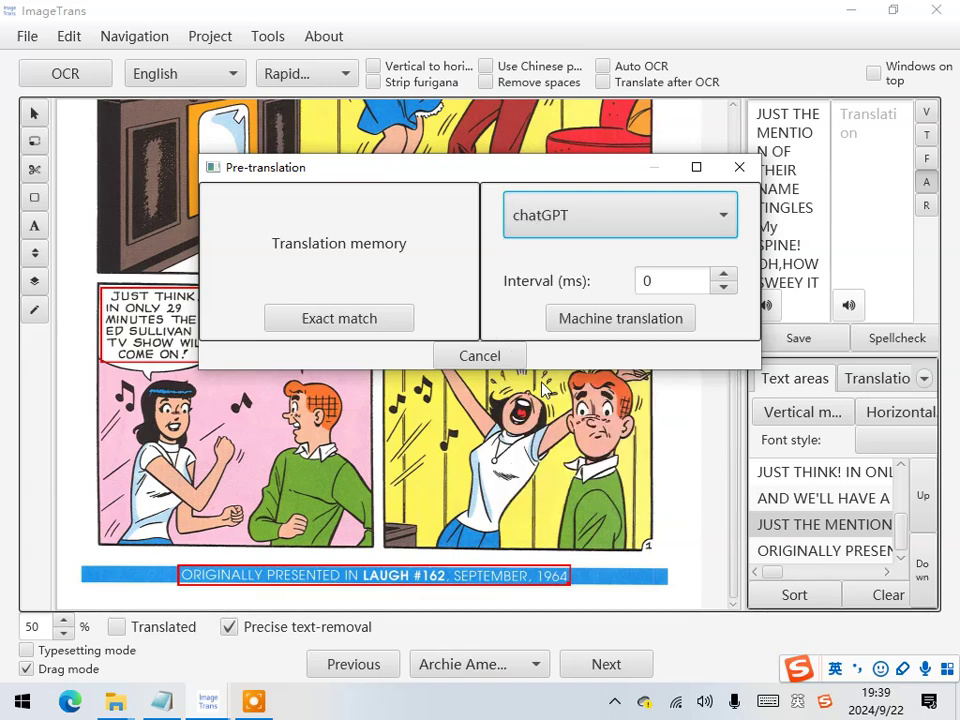
pyautogui.click(603, 330)
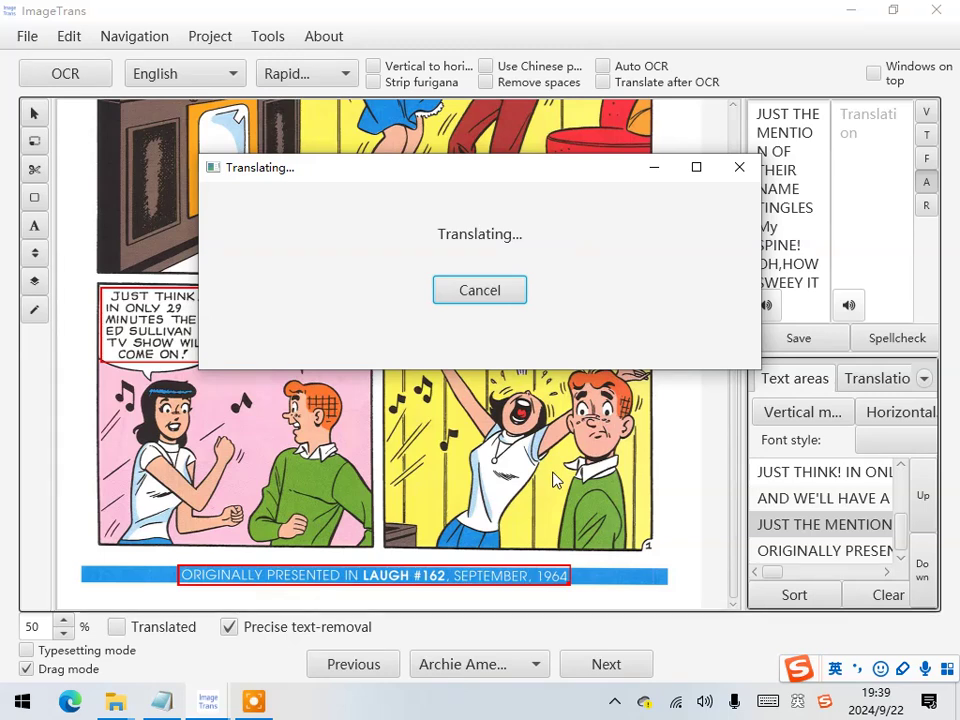
pyautogui.scroll(3, 553, 480)
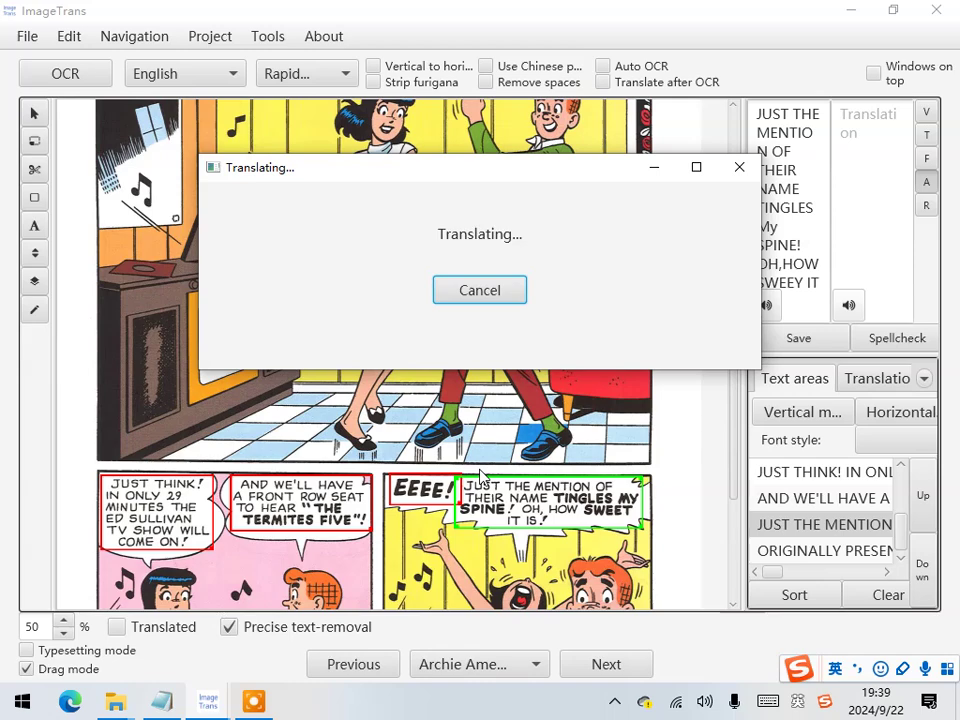
pyautogui.scroll(2, 480, 474)
pyautogui.scroll(2, 362, 358)
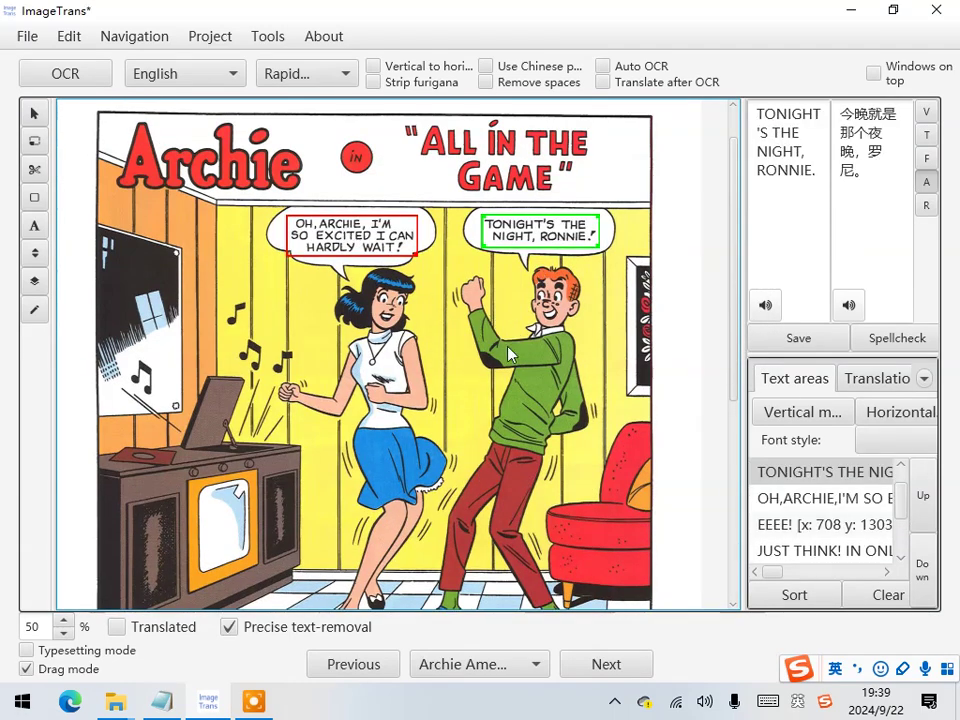
pyautogui.scroll(-3, 508, 354)
pyautogui.click(150, 437)
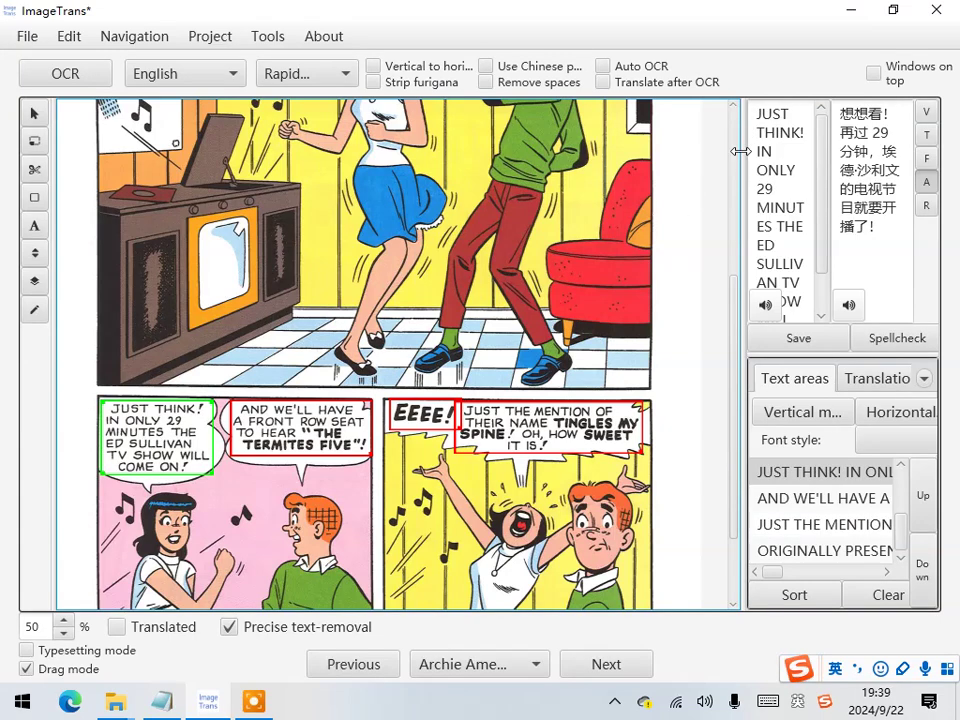
pyautogui.moveTo(740, 151); pyautogui.dragTo(676, 152)
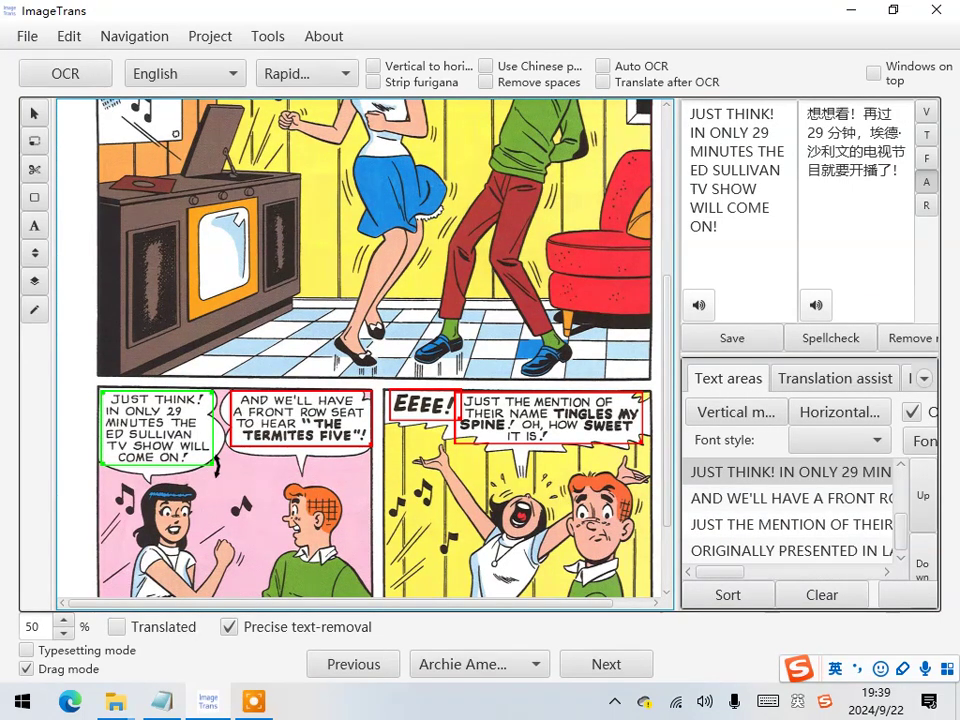
pyautogui.click(182, 634)
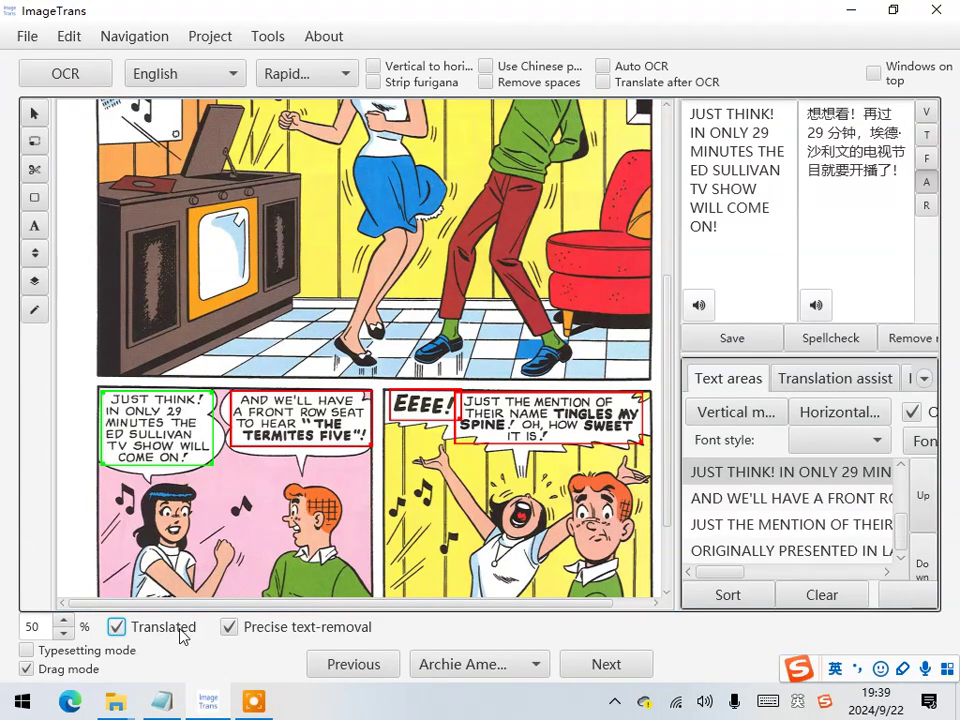
pyautogui.scroll(5, 352, 541)
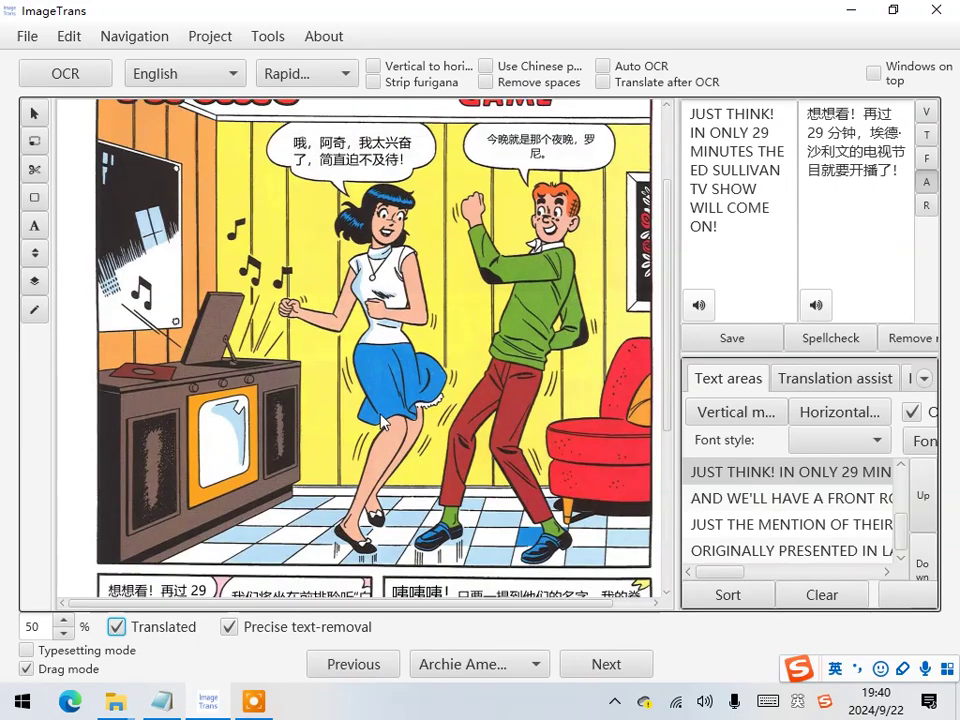
pyautogui.moveTo(678, 206); pyautogui.dragTo(743, 206)
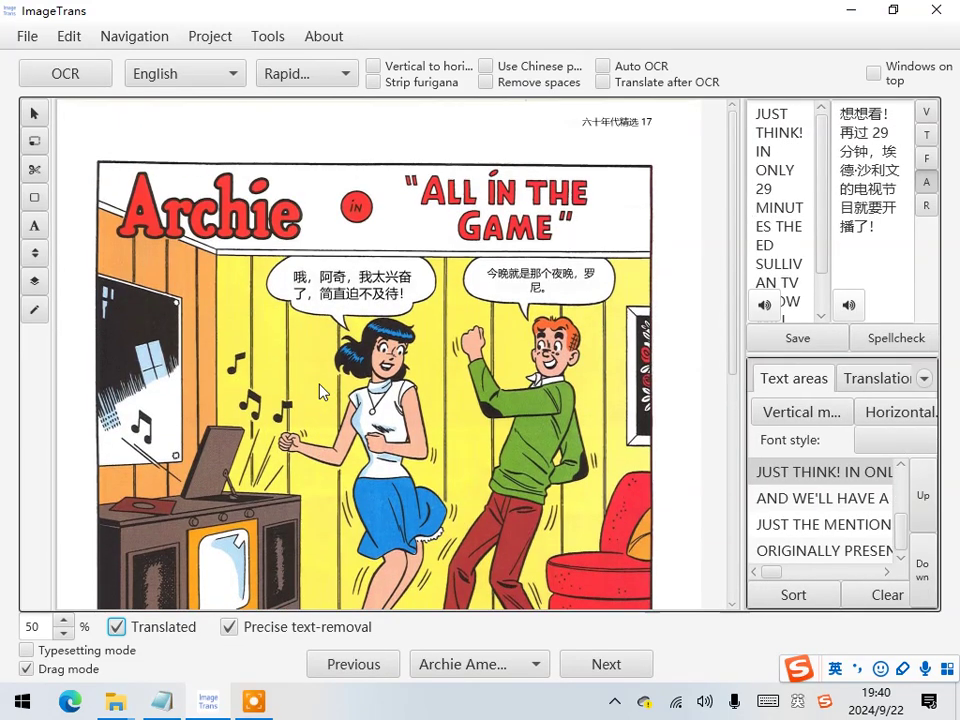
pyautogui.scroll(-3, 320, 392)
pyautogui.scroll(-6, 320, 392)
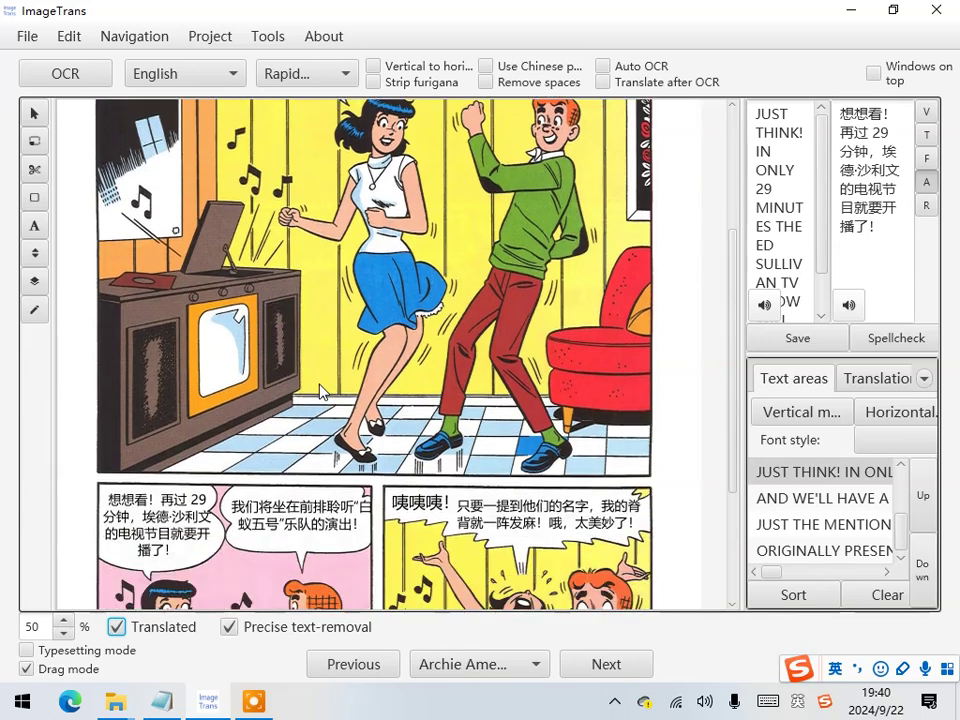
pyautogui.scroll(7, 321, 391)
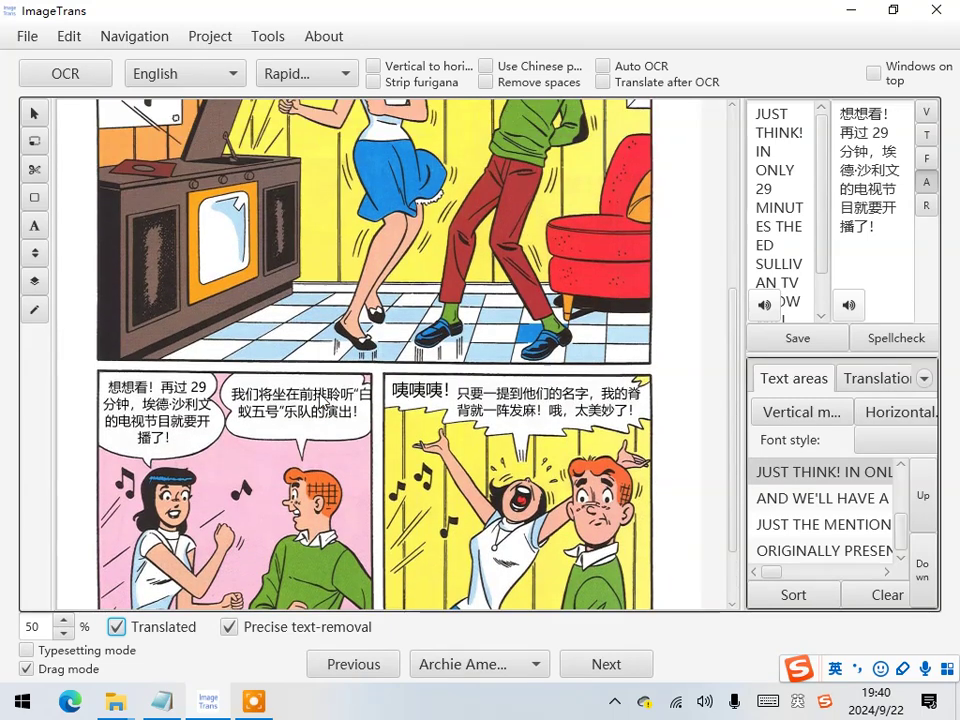
pyautogui.scroll(2, 319, 413)
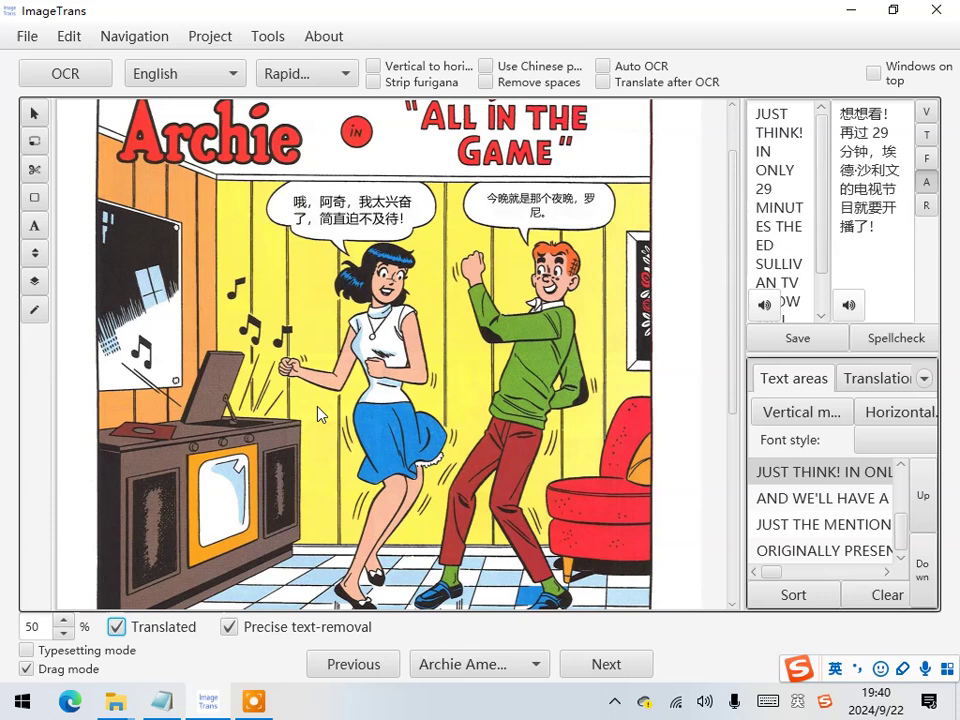
pyautogui.scroll(2, 319, 413)
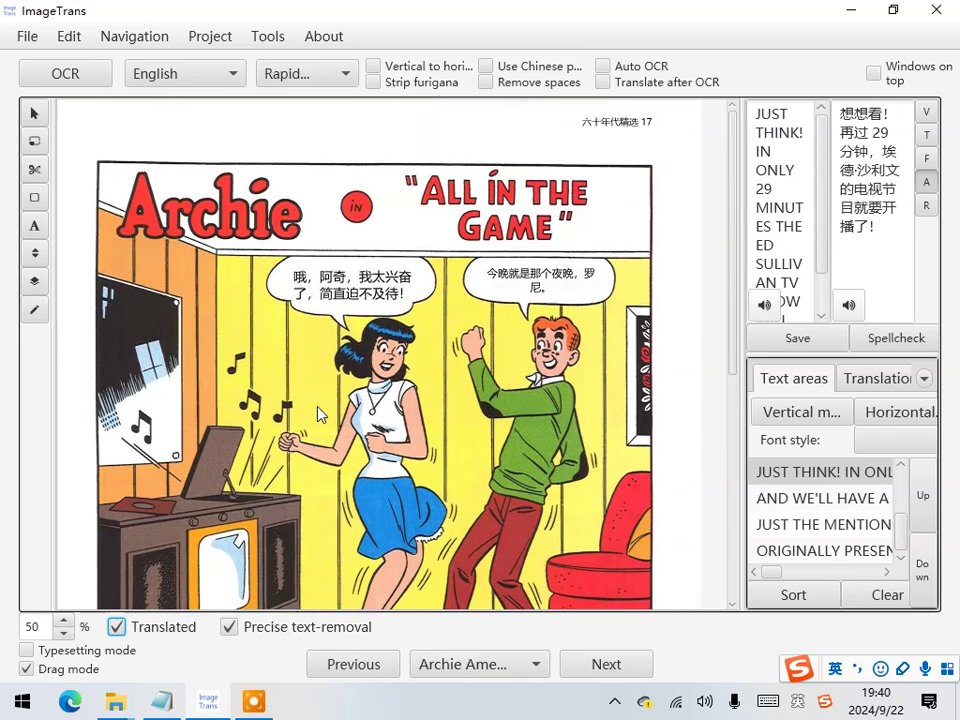
pyautogui.click(181, 629)
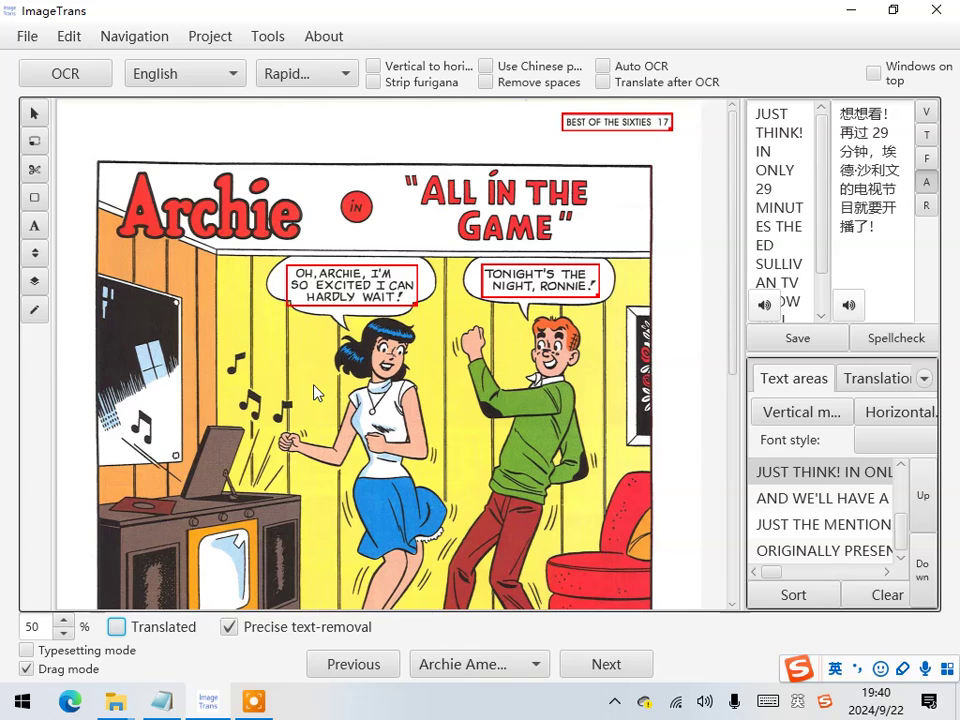
pyautogui.click(219, 38)
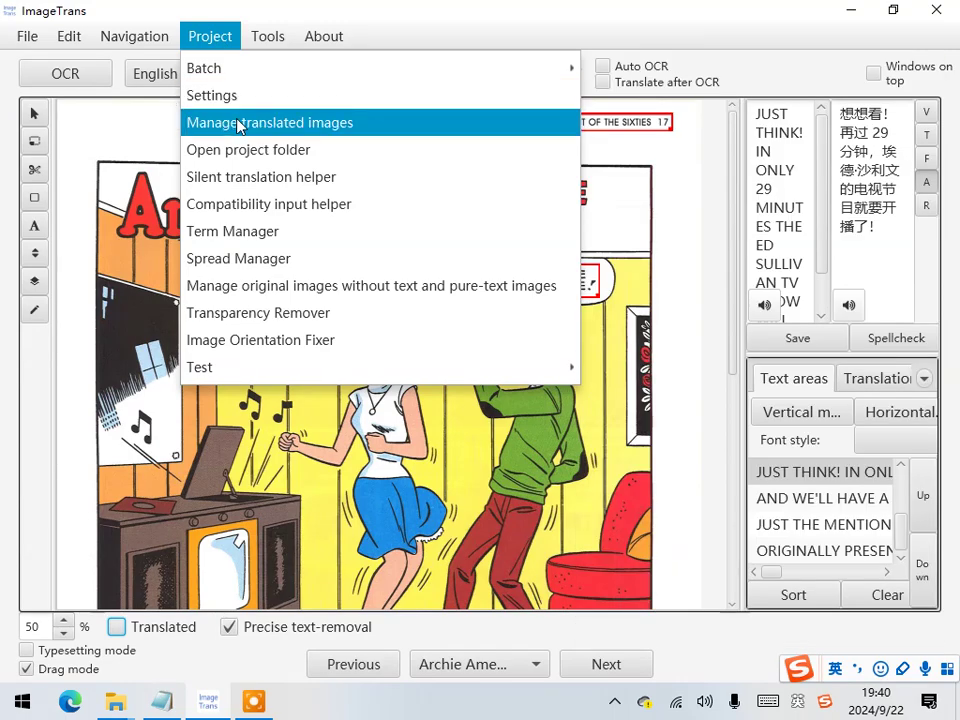
# Step: Mark the -001.jpg image as translated, enable hiding translated images, and save
pyautogui.click(239, 124)
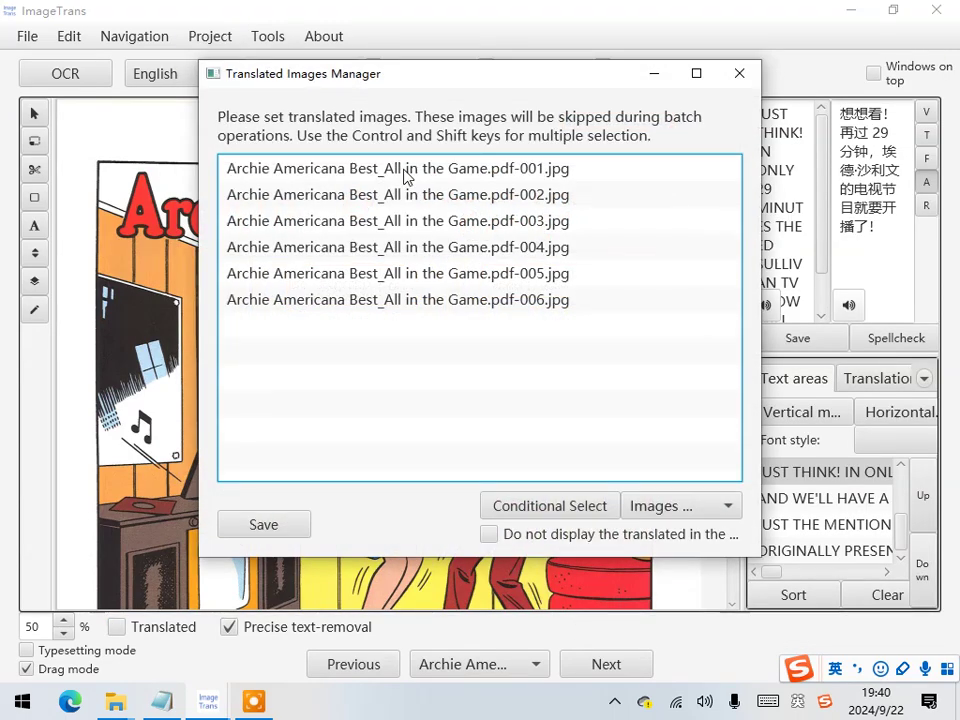
pyautogui.click(406, 172)
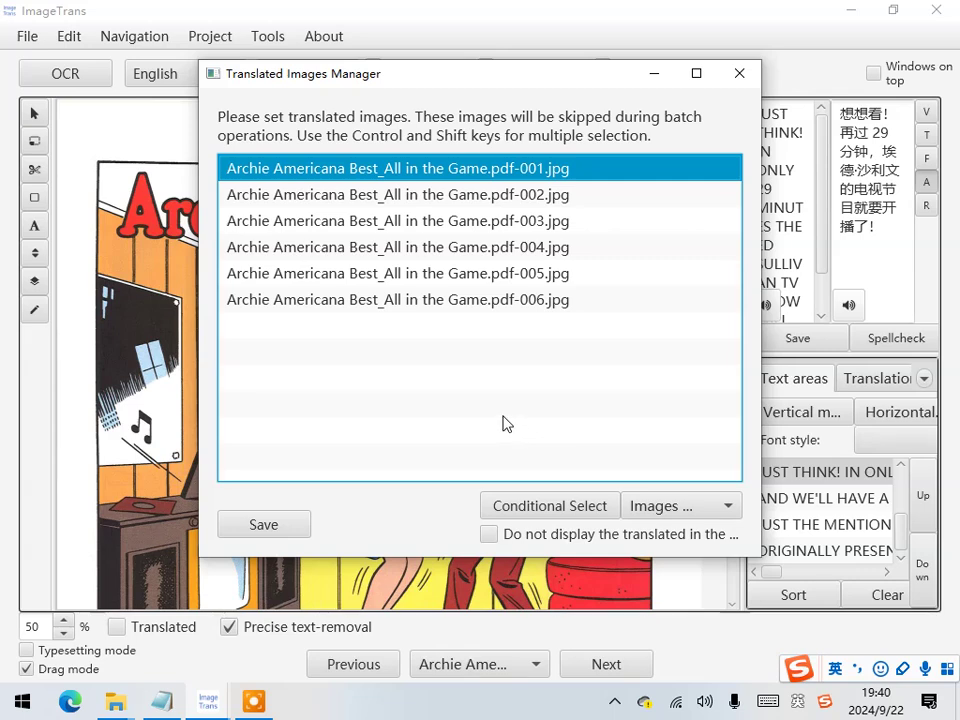
pyautogui.click(527, 540)
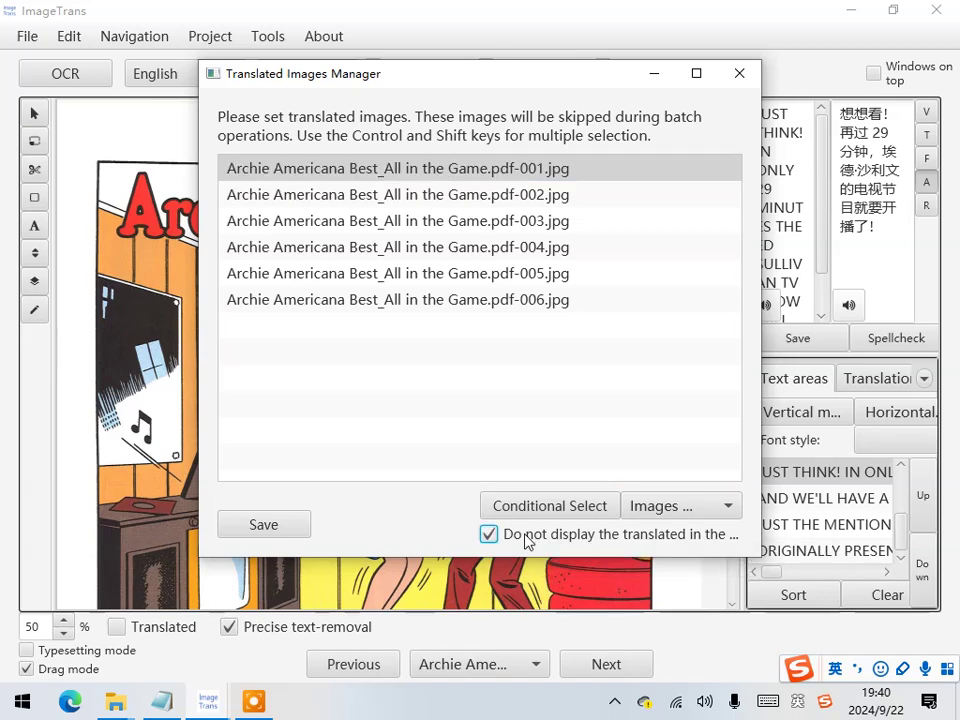
pyautogui.click(272, 524)
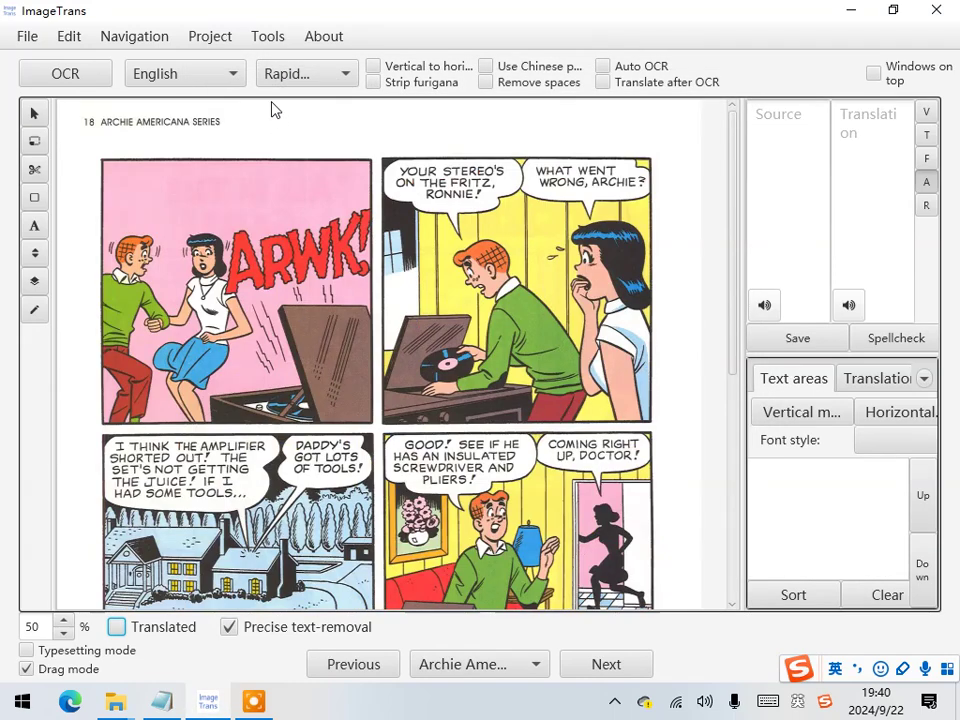
# Step: Run a custom batch workflow with chatGPT translation on all remaining pages, then list the project's pages
pyautogui.click(209, 39)
pyautogui.moveTo(249, 77)
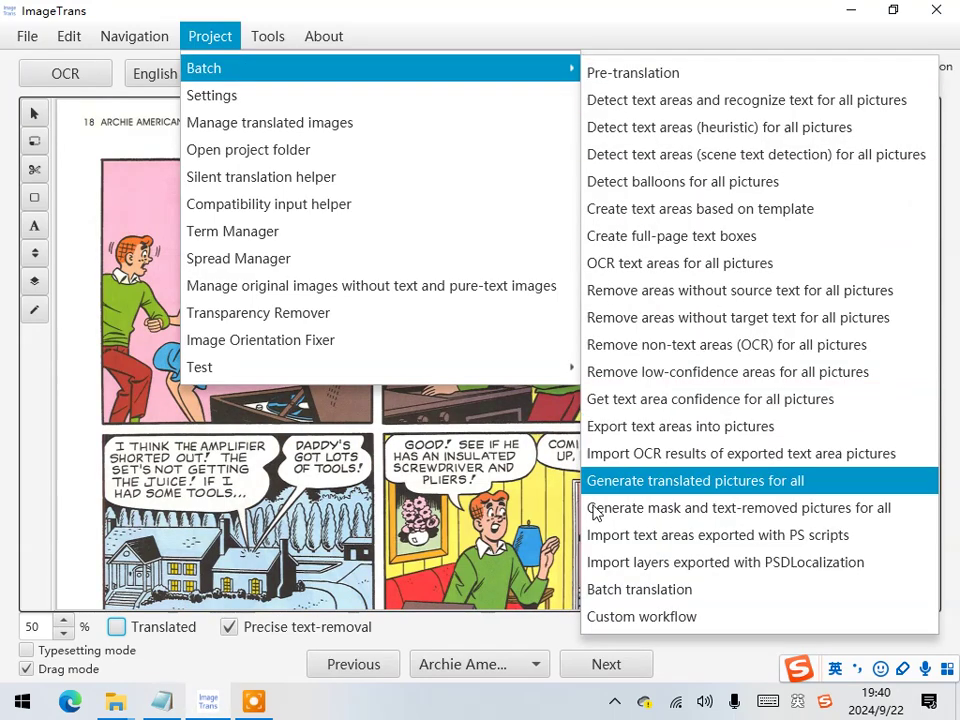
pyautogui.click(625, 616)
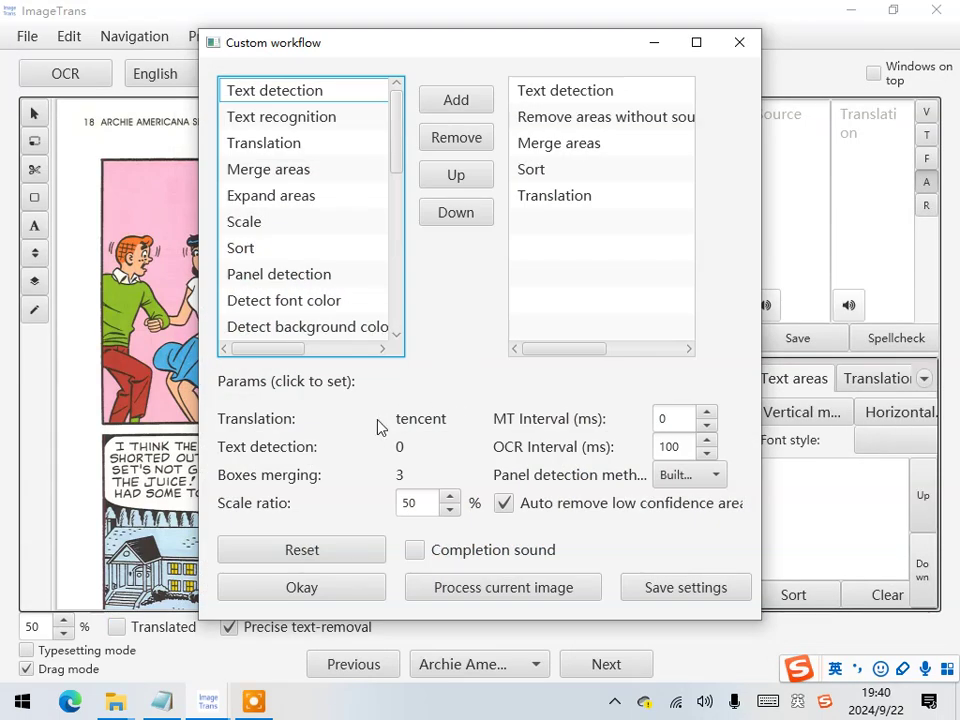
pyautogui.click(286, 427)
pyautogui.click(606, 234)
pyautogui.click(561, 387)
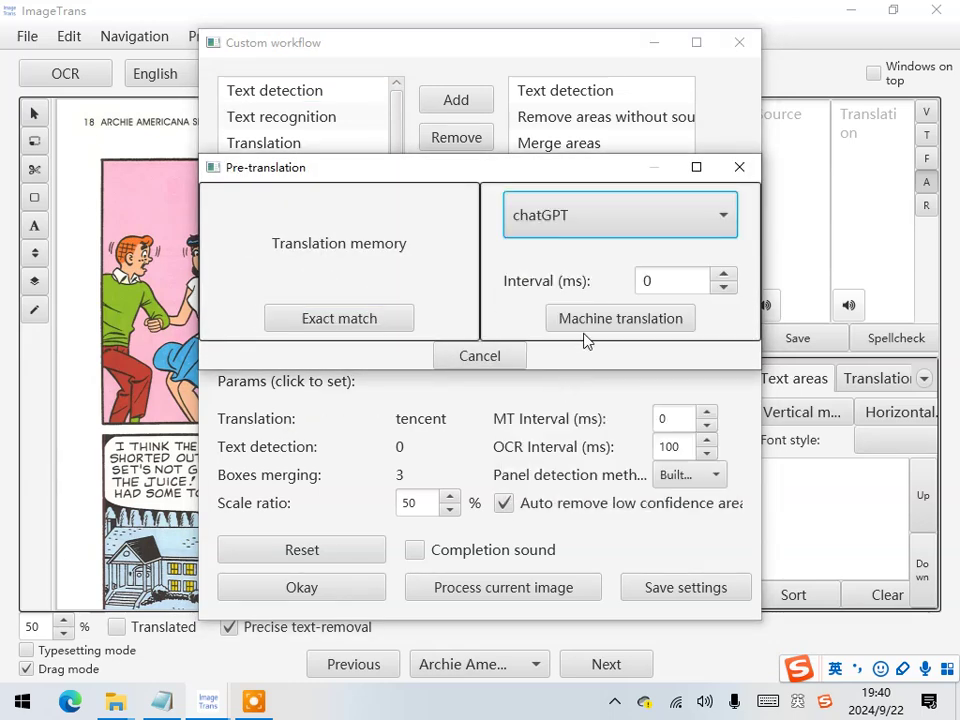
pyautogui.click(586, 320)
pyautogui.click(360, 591)
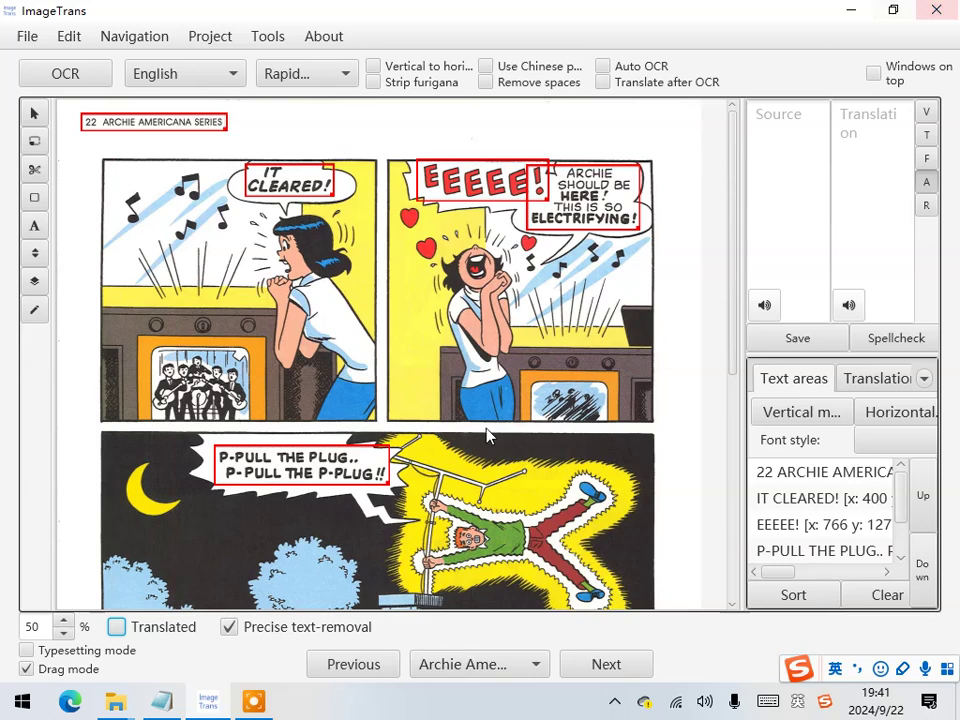
pyautogui.click(481, 665)
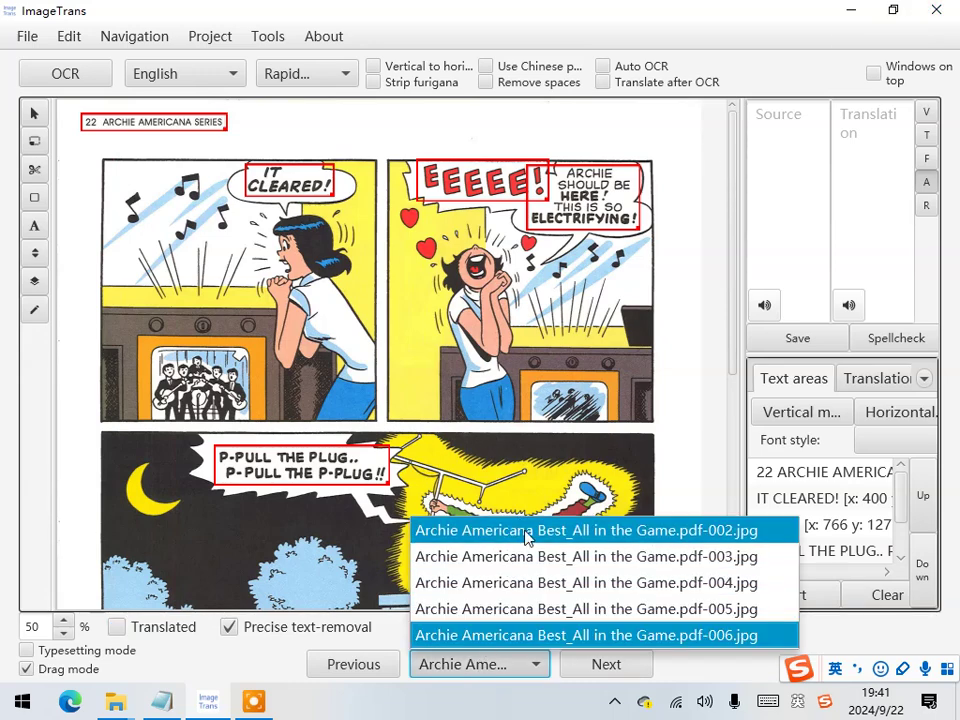
# Step: Switch to page 18 and stop hiding translated pages in the translated-images manager
pyautogui.click(527, 532)
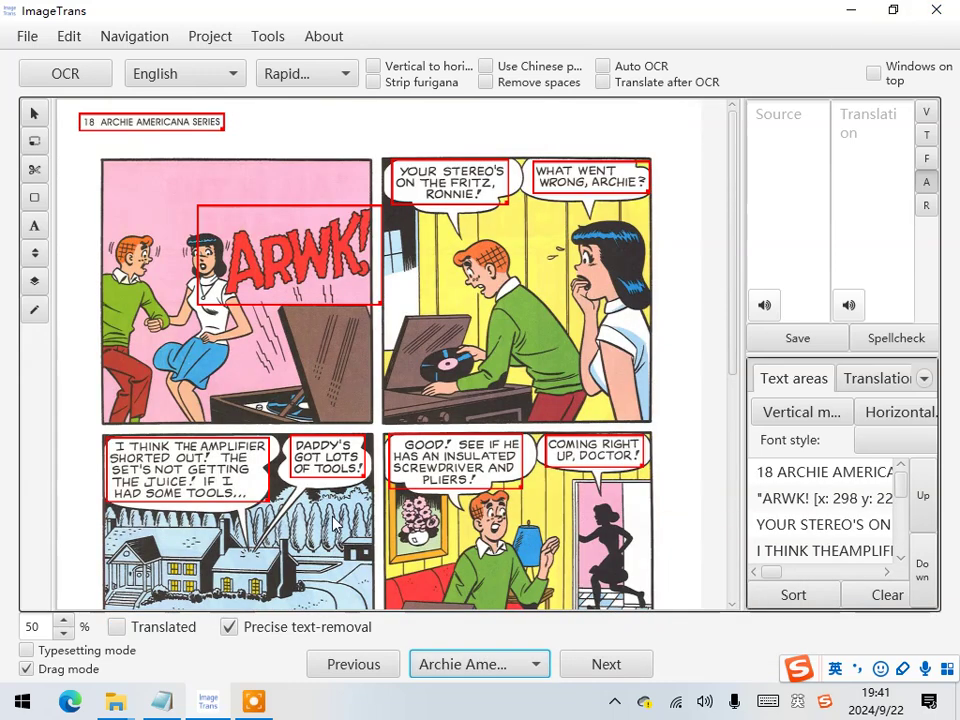
pyautogui.click(205, 37)
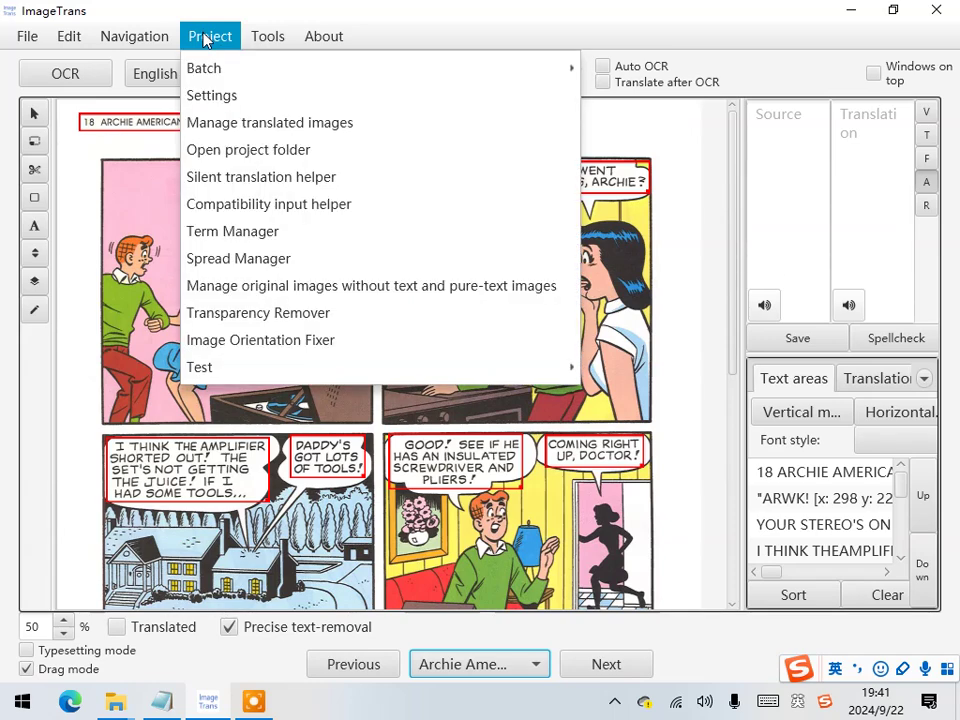
pyautogui.click(243, 122)
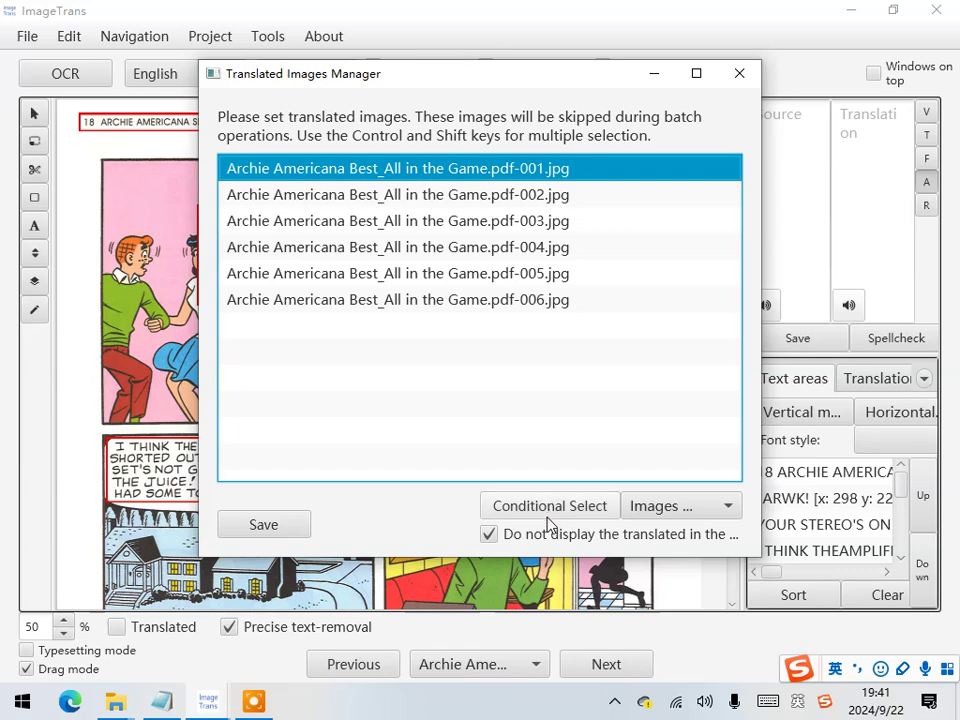
pyautogui.click(488, 534)
pyautogui.click(264, 524)
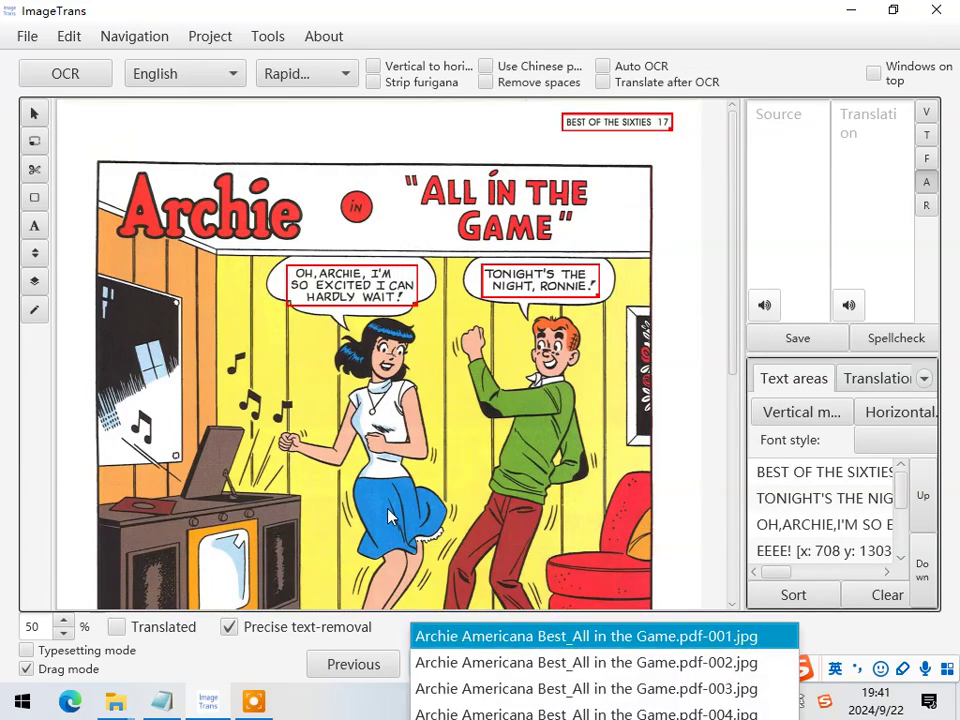
# Step: Show the Chinese translated version and advance to page 19
pyautogui.click(165, 626)
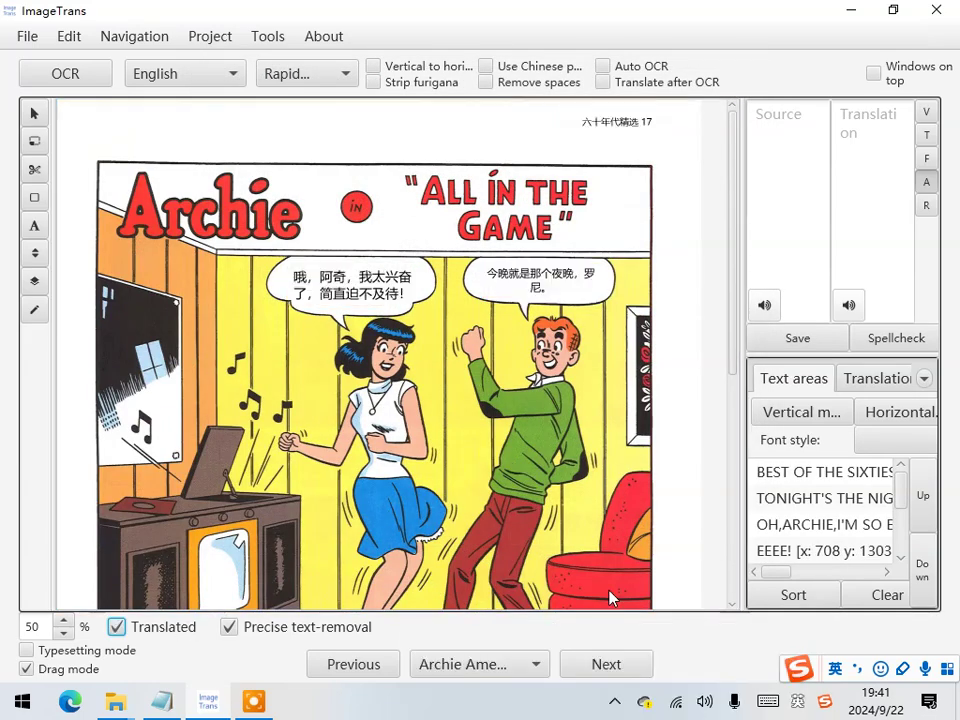
pyautogui.click(627, 666)
pyautogui.click(628, 667)
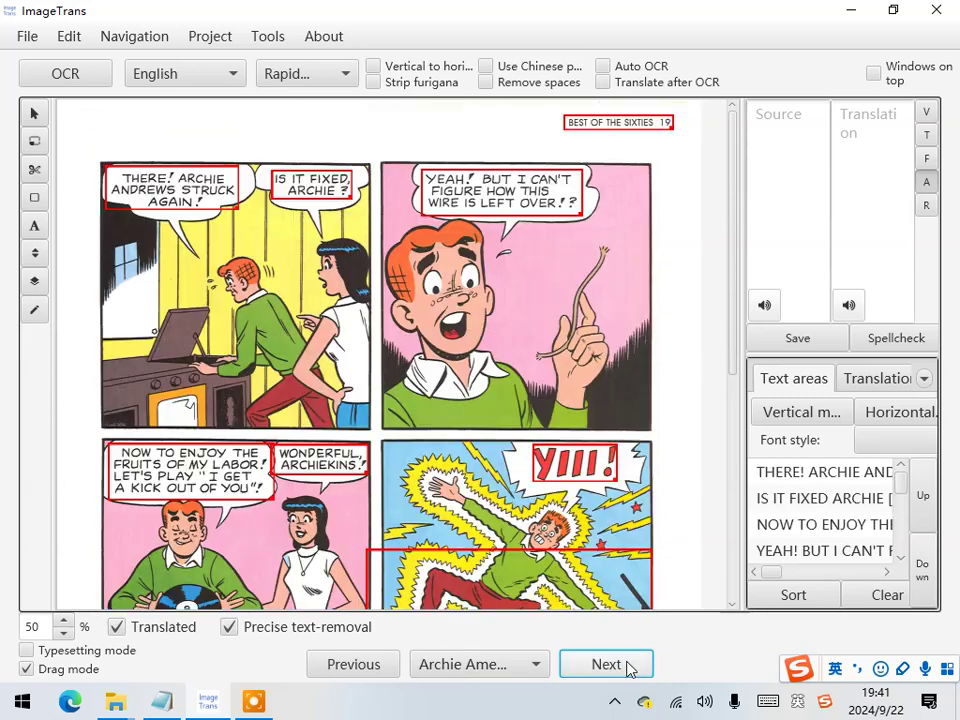
# Step: Batch-generate translated pictures for all project pages and confirm the Done message
pyautogui.click(196, 37)
pyautogui.moveTo(211, 70)
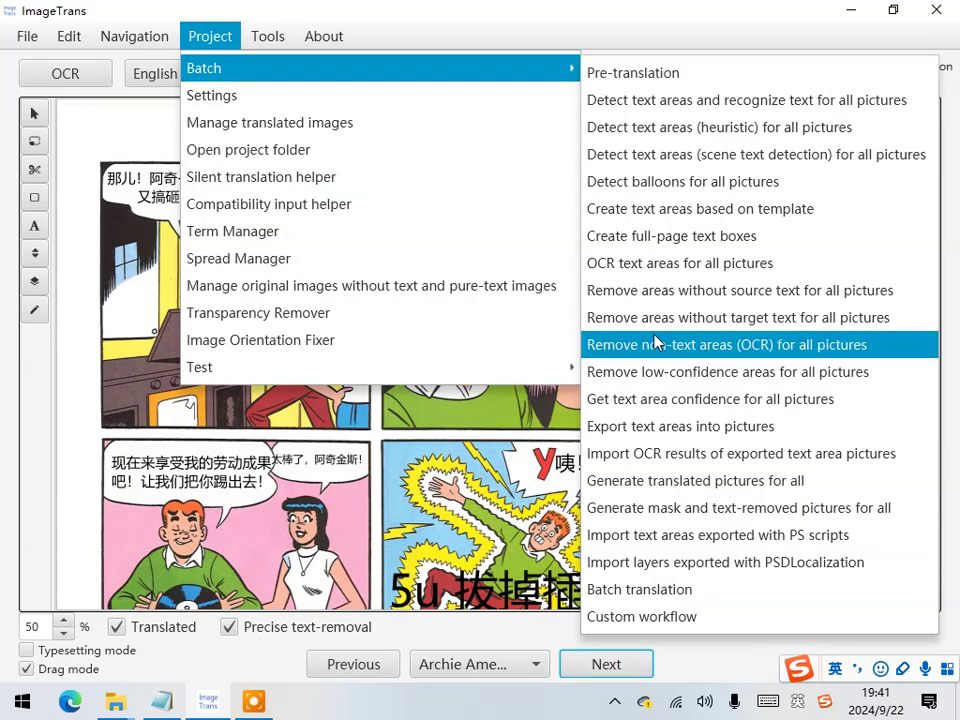
pyautogui.click(675, 484)
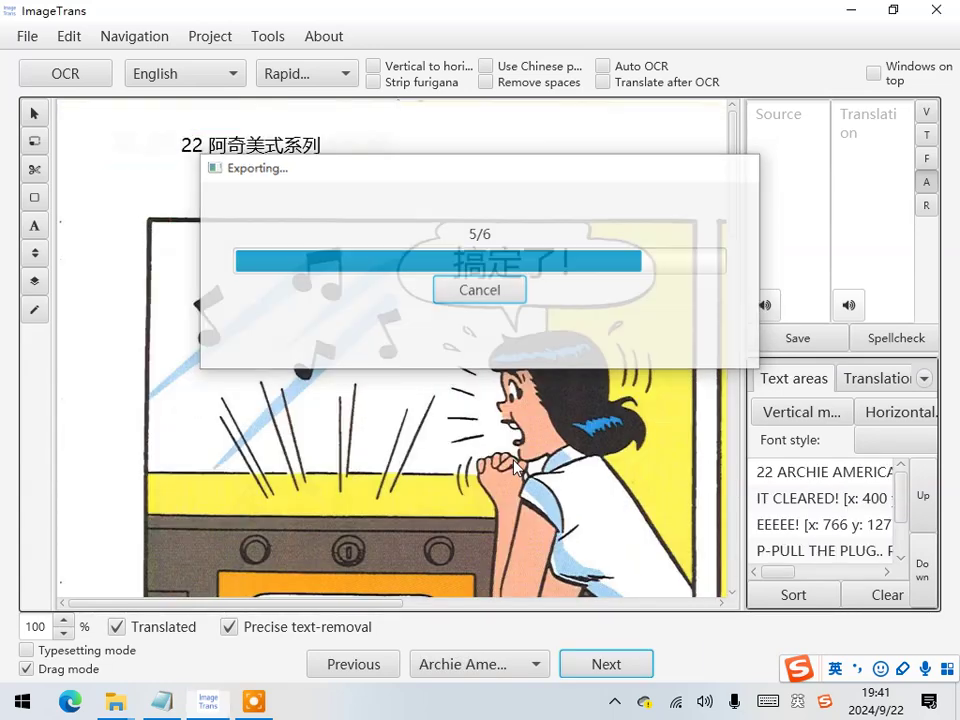
pyautogui.click(628, 392)
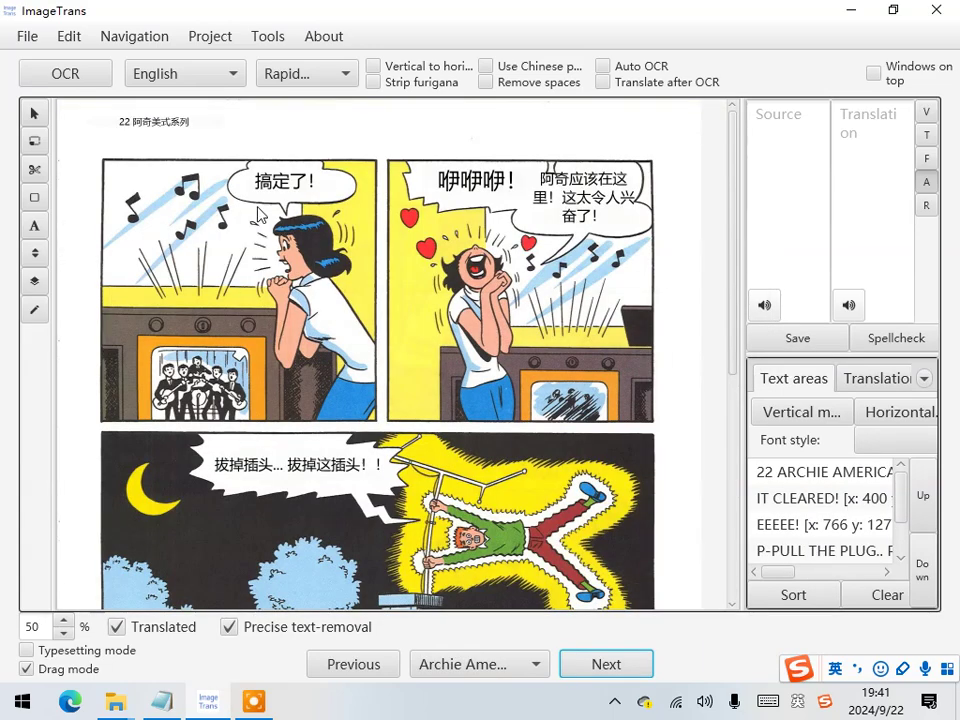
pyautogui.click(212, 36)
# Step: Open the project's out folder in File Explorer to check the five exported JPGs
pyautogui.click(260, 150)
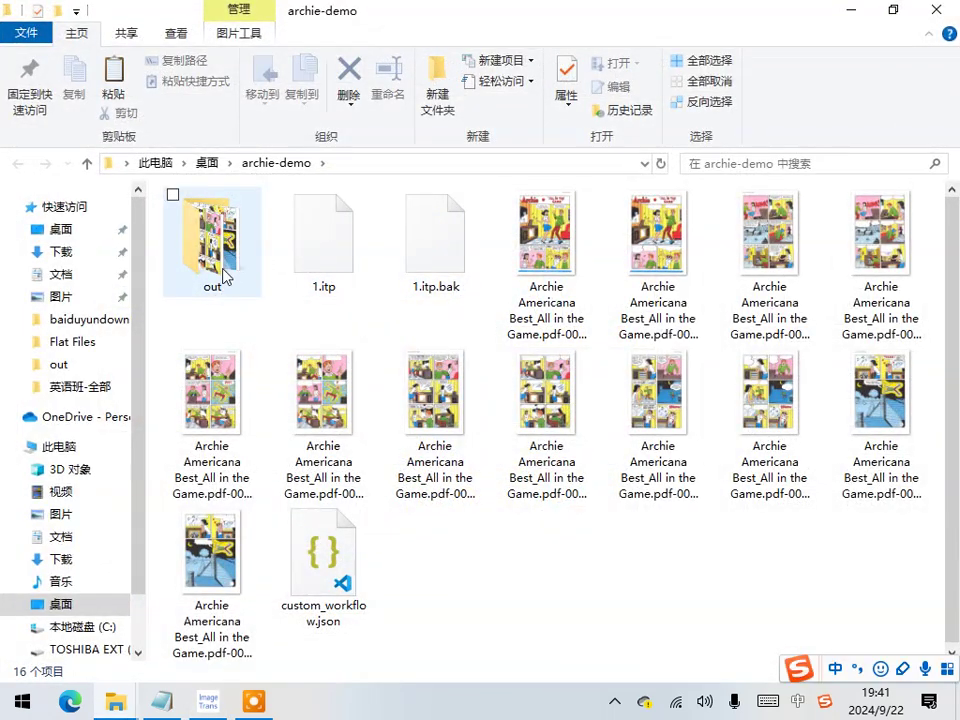
pyautogui.click(224, 277)
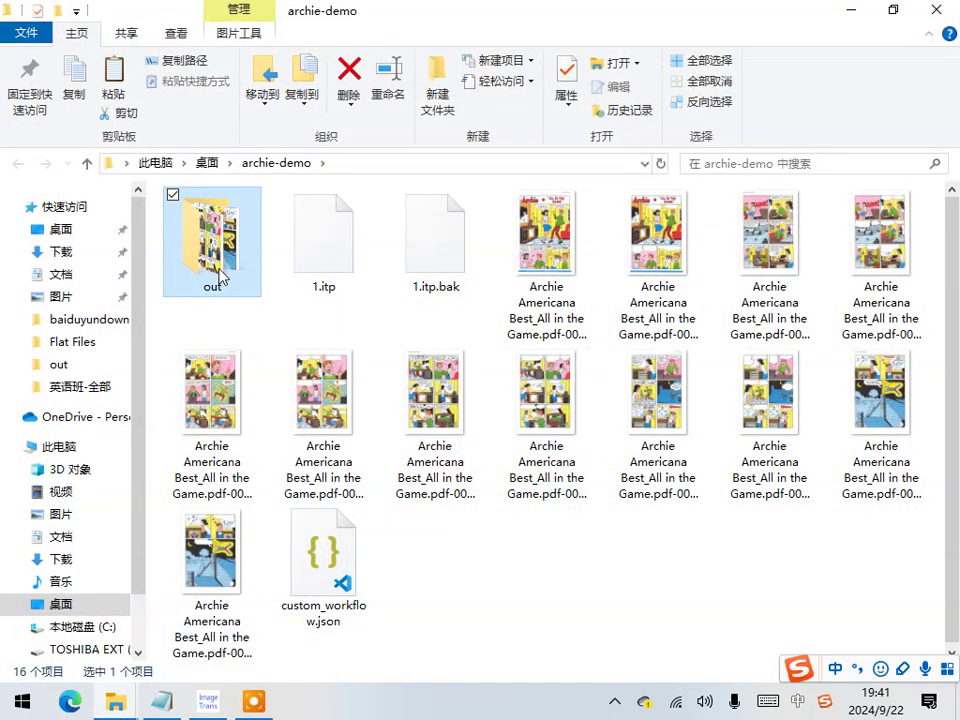
pyautogui.doubleClick(221, 277)
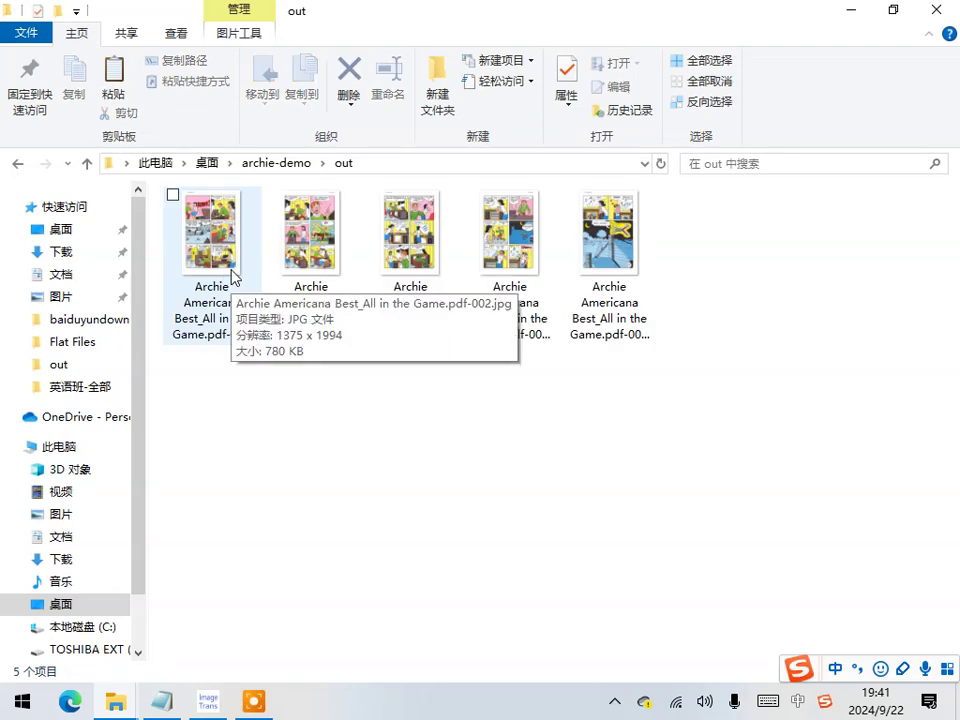
pyautogui.click(227, 302)
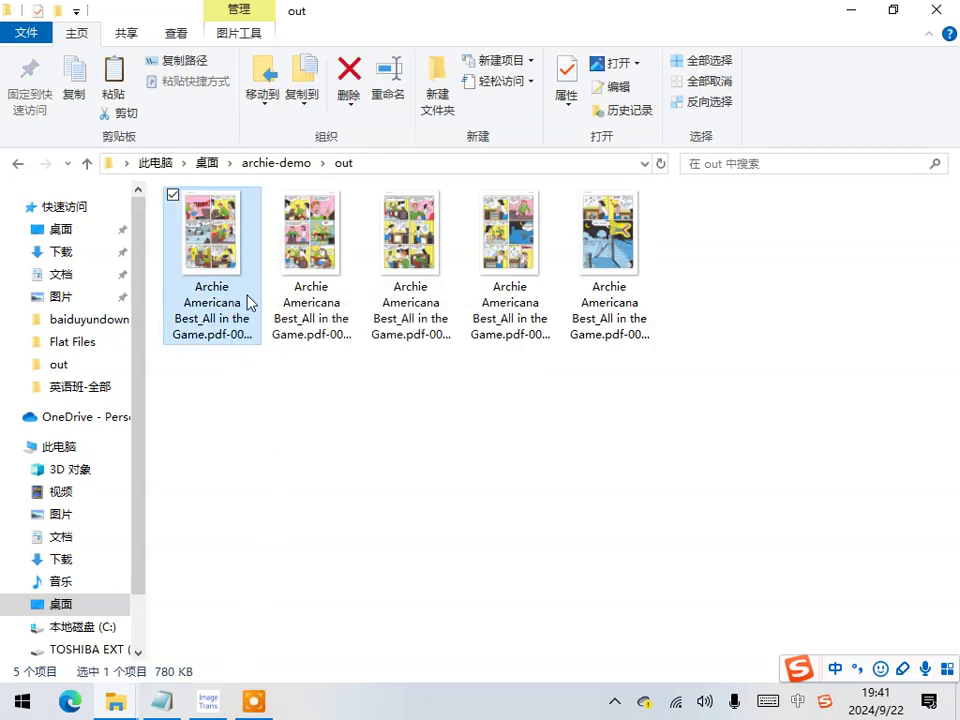
pyautogui.click(208, 701)
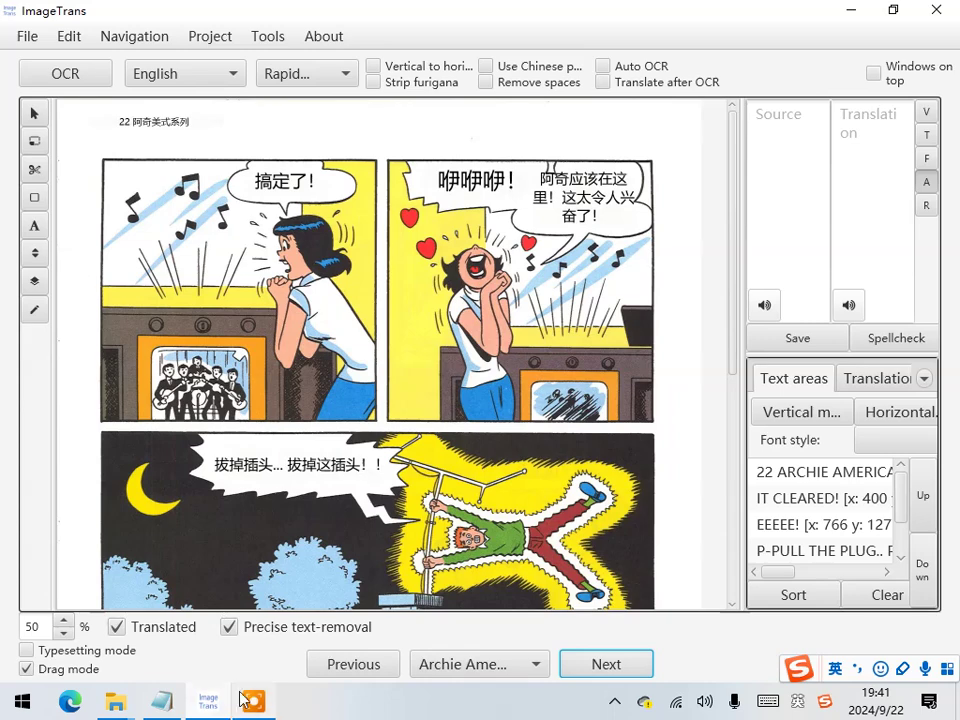
# Step: Switch to title page -001 and unmark it in Manage translated images, then save
pyautogui.click(447, 668)
pyautogui.click(531, 505)
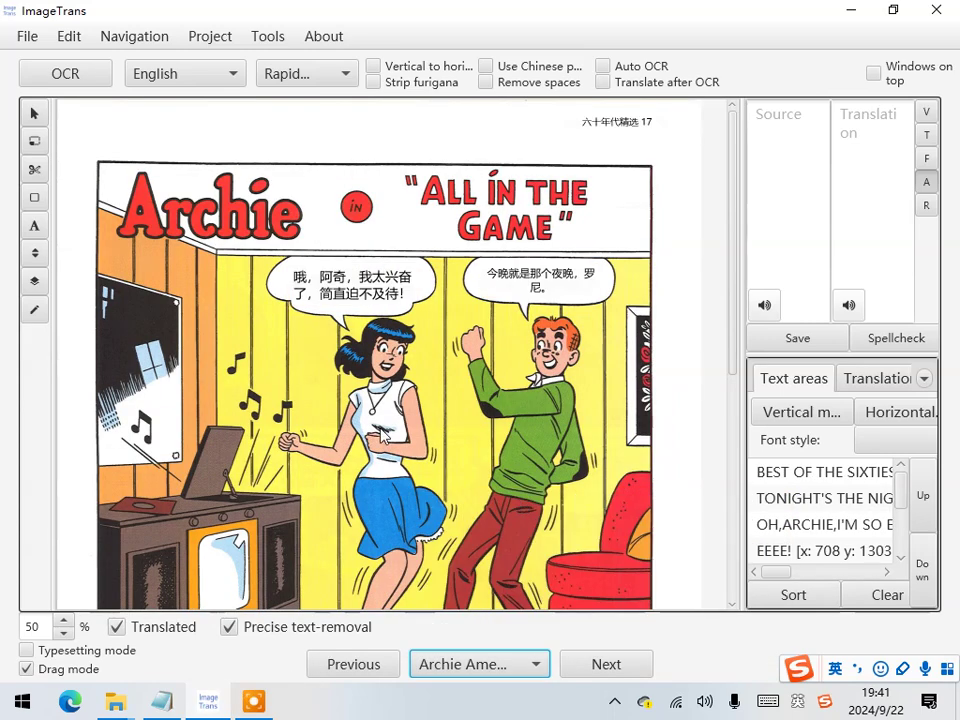
pyautogui.click(219, 45)
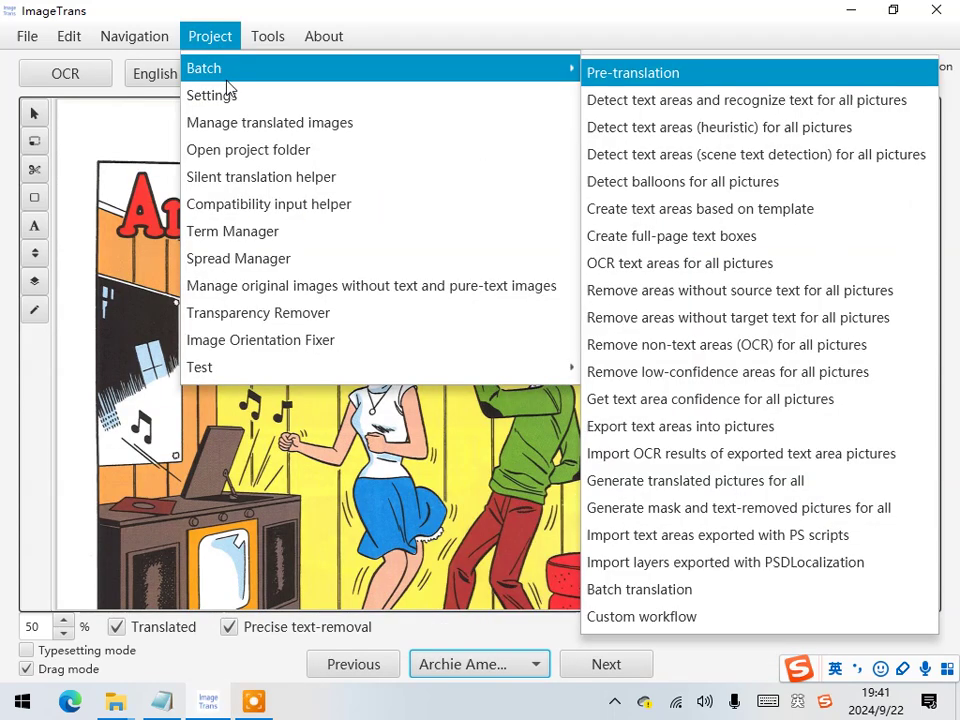
pyautogui.click(208, 122)
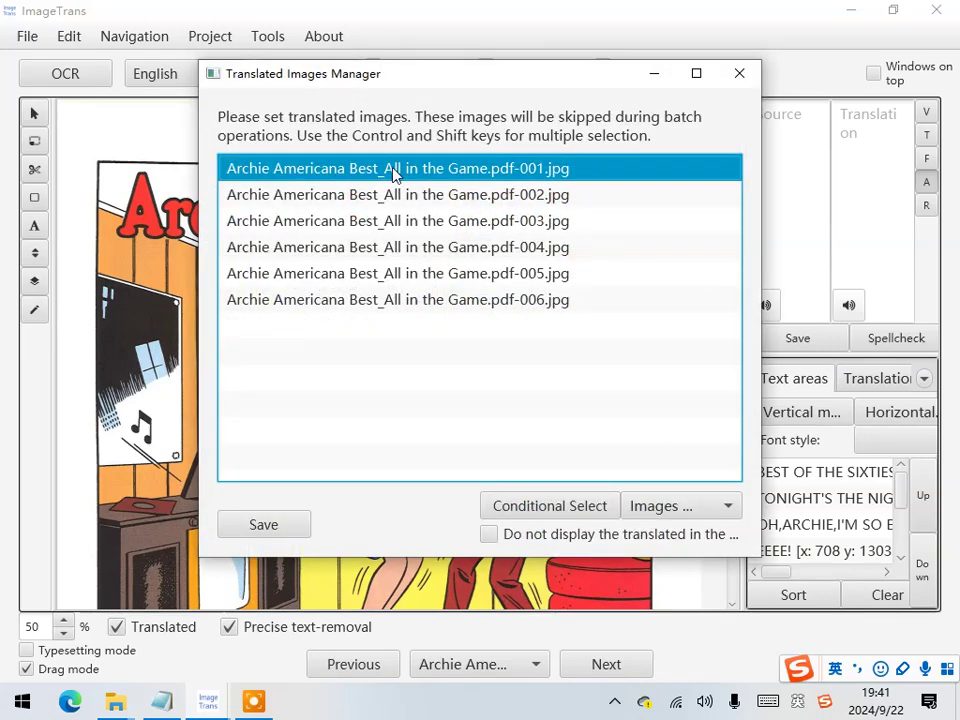
pyautogui.click(413, 346)
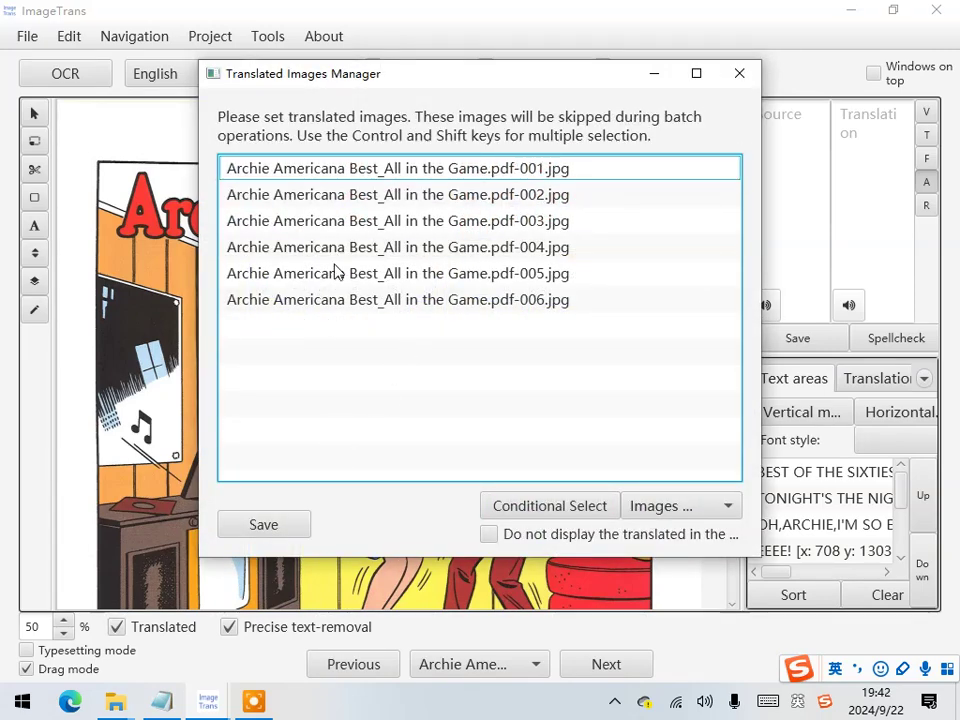
pyautogui.click(275, 533)
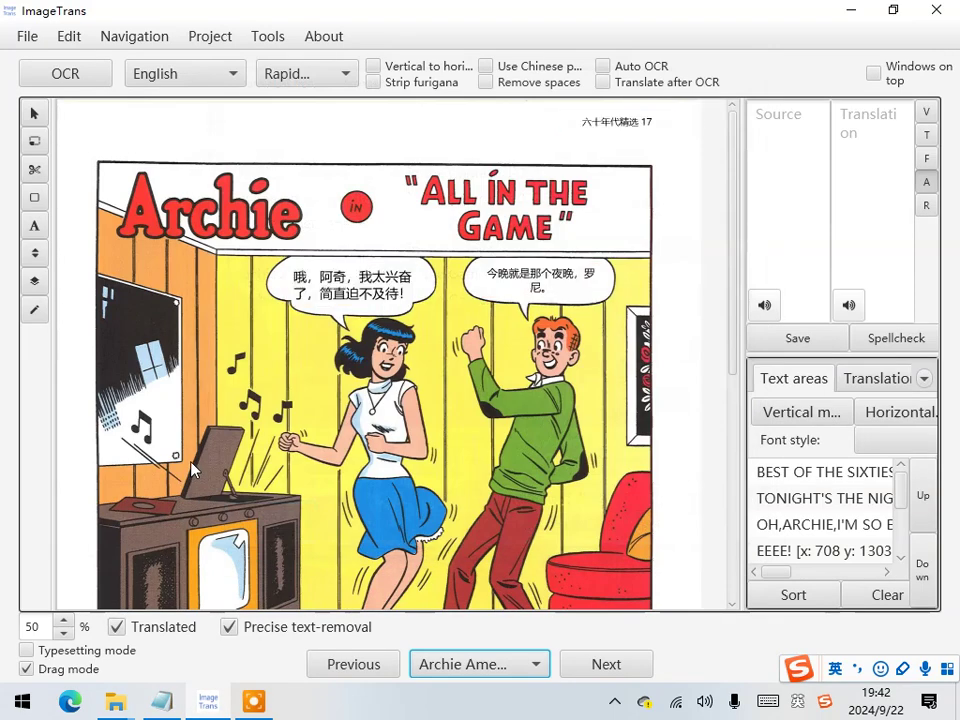
# Step: Export the current page -001 as a JPG picture
pyautogui.click(27, 36)
pyautogui.moveTo(231, 349)
pyautogui.click(287, 343)
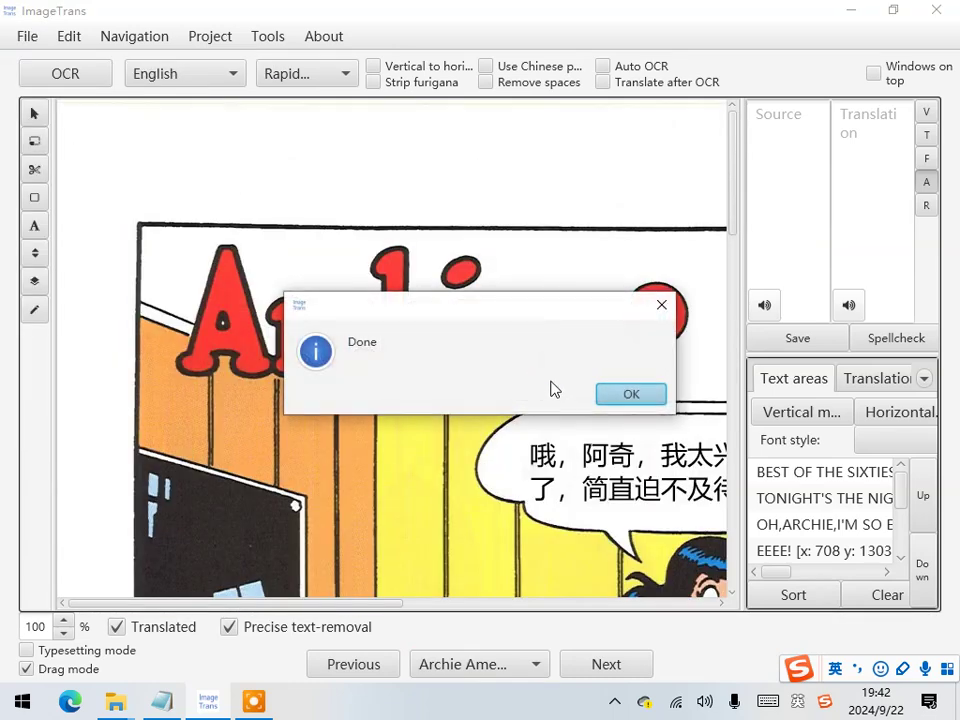
pyautogui.click(631, 394)
# Step: Refresh the out folder to show six page images and open the first one
pyautogui.moveTo(116, 701)
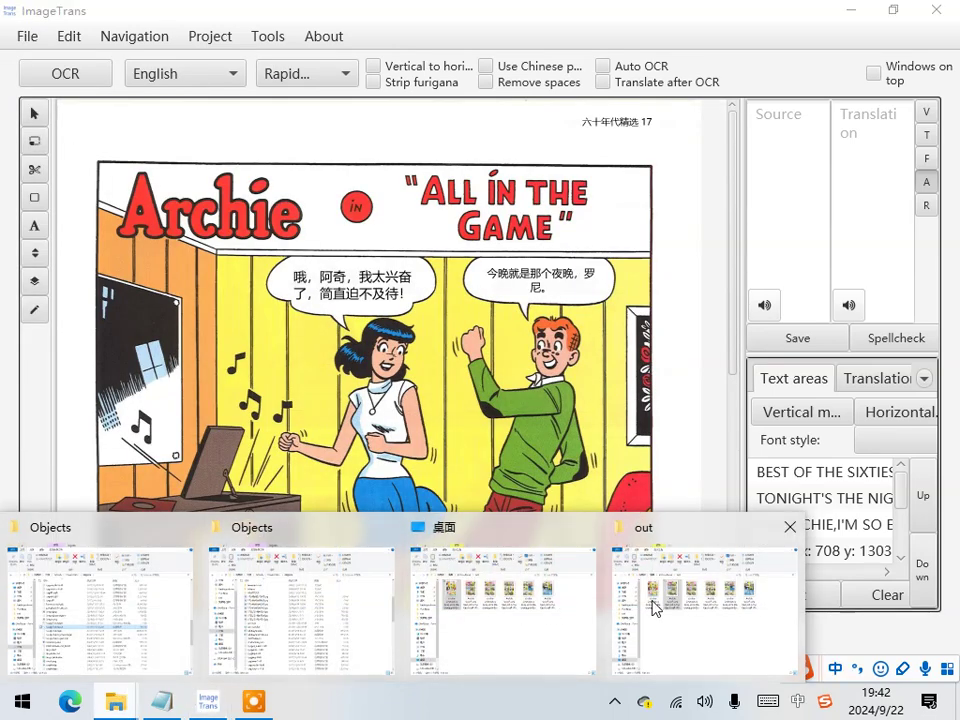
pyautogui.click(652, 607)
pyautogui.click(455, 527)
pyautogui.rightClick(326, 405)
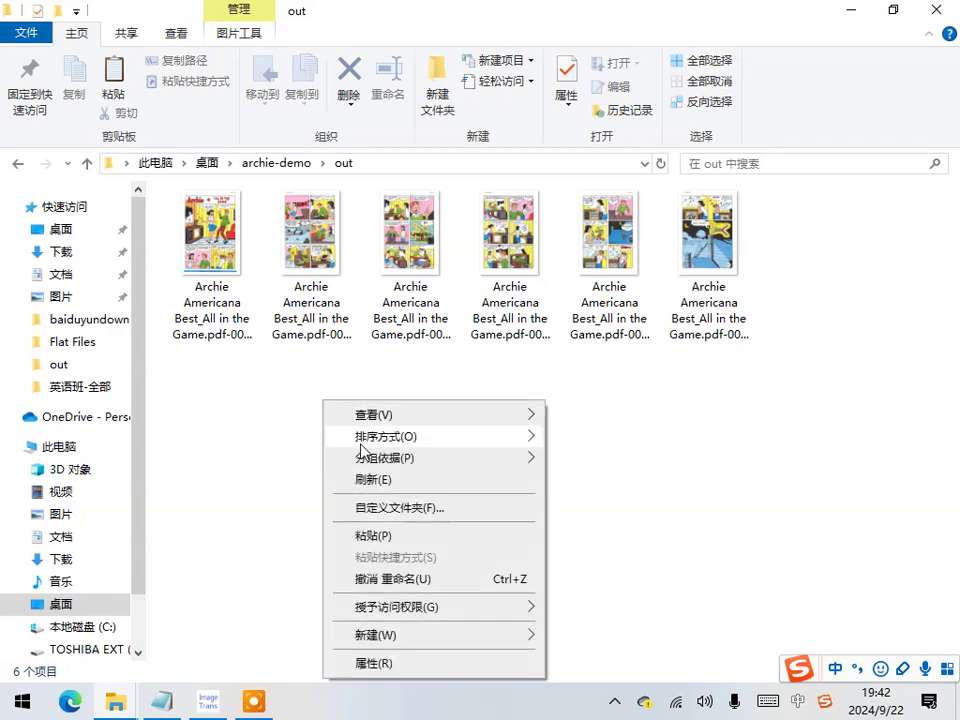
pyautogui.click(367, 480)
pyautogui.moveTo(190, 430); pyautogui.dragTo(236, 281)
pyautogui.doubleClick(236, 281)
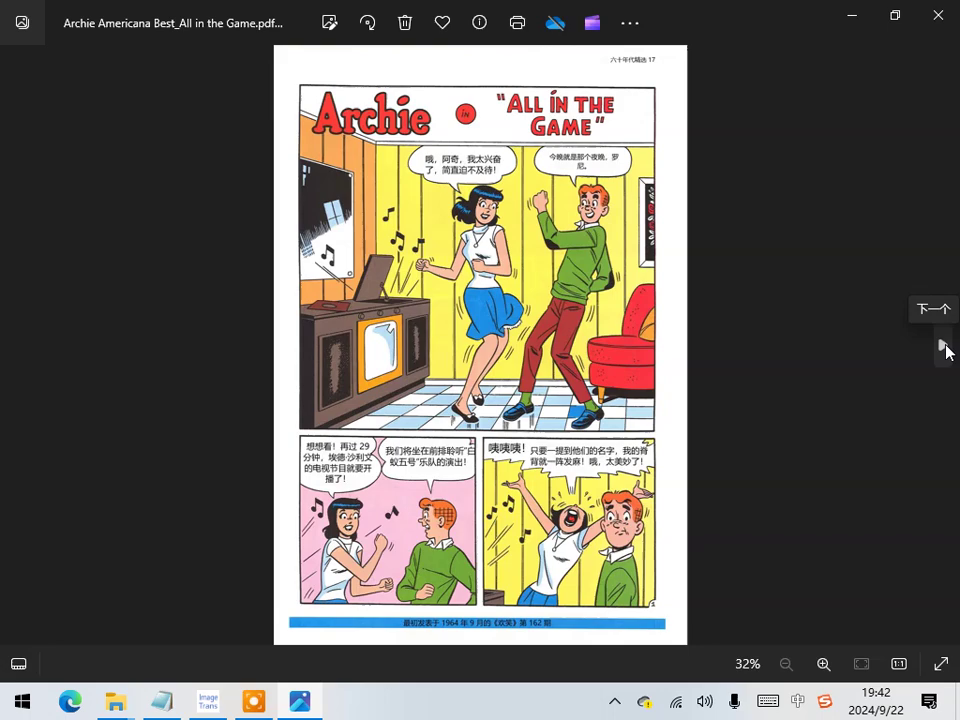
# Step: Step through translated pages 18 to 22 in Photos, then close the viewer
pyautogui.click(943, 347)
pyautogui.click(943, 347)
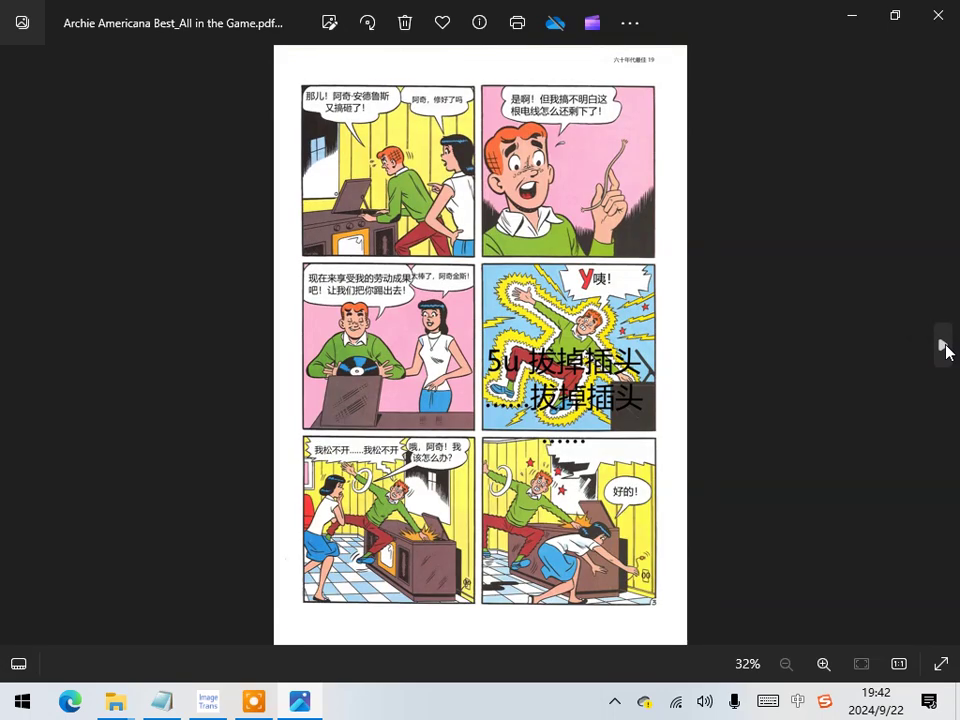
pyautogui.click(943, 347)
pyautogui.click(943, 347)
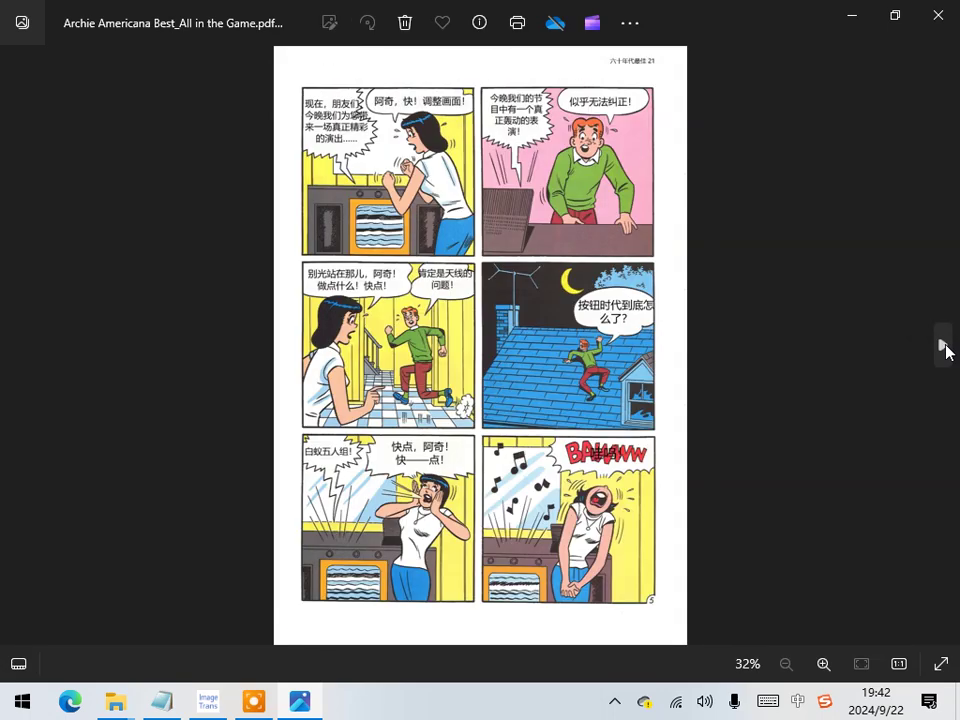
pyautogui.click(943, 347)
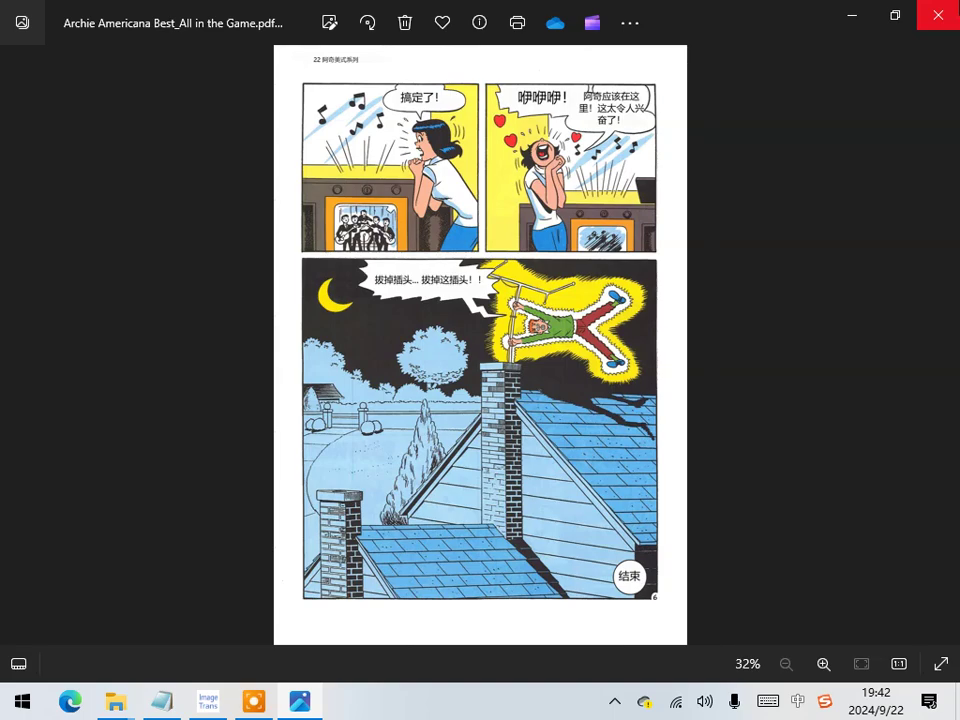
pyautogui.click(937, 14)
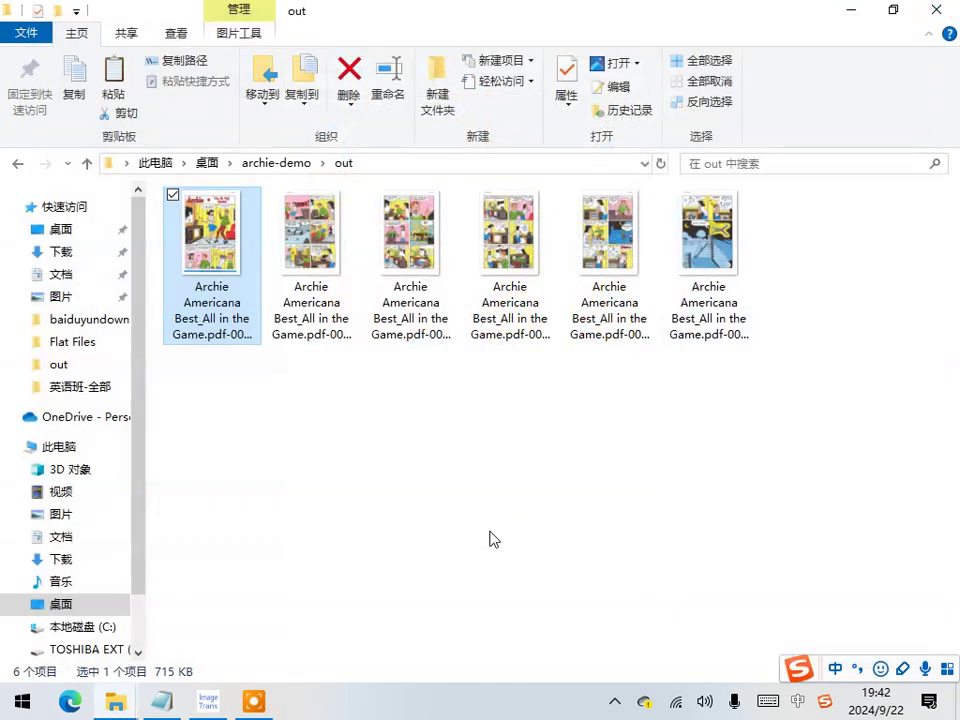
# Step: Return to ImageTrans showing the Chinese-translated title page 17
pyautogui.click(208, 700)
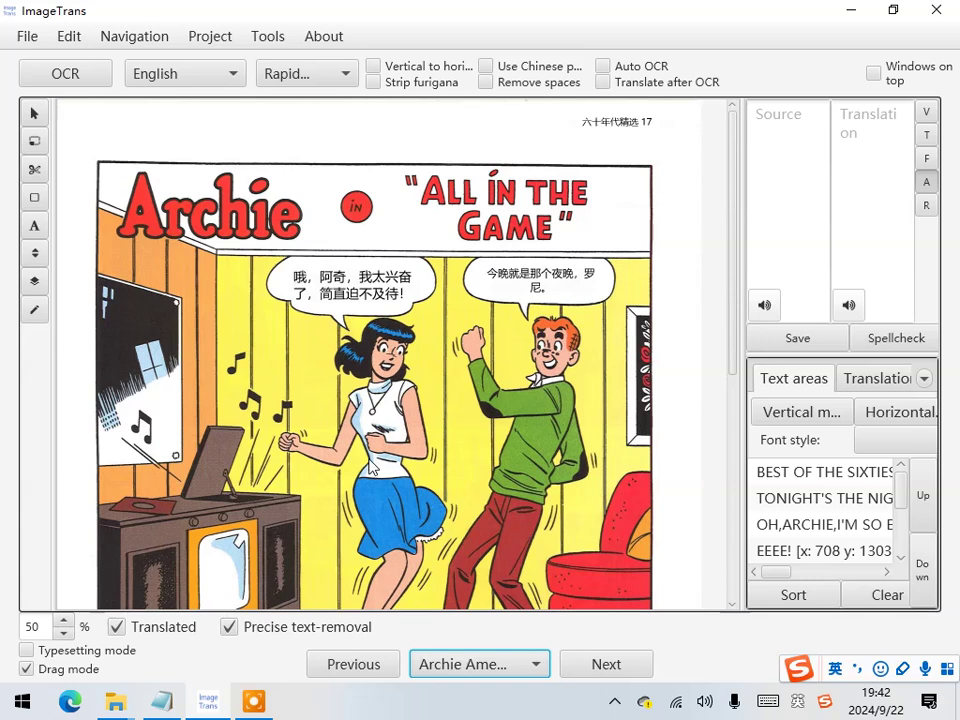